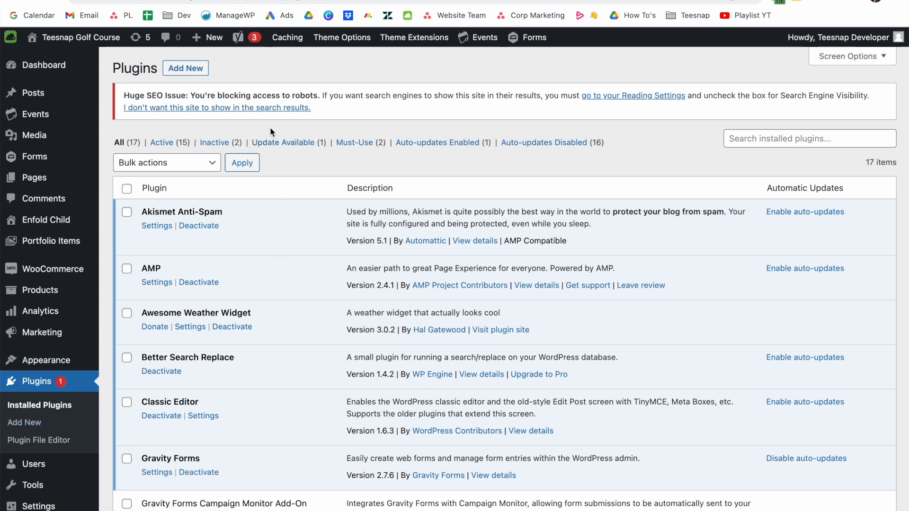
# Search the plugin directory for 'post smtp' and install POST SMTP Mailer.
pyautogui.click(203, 71)
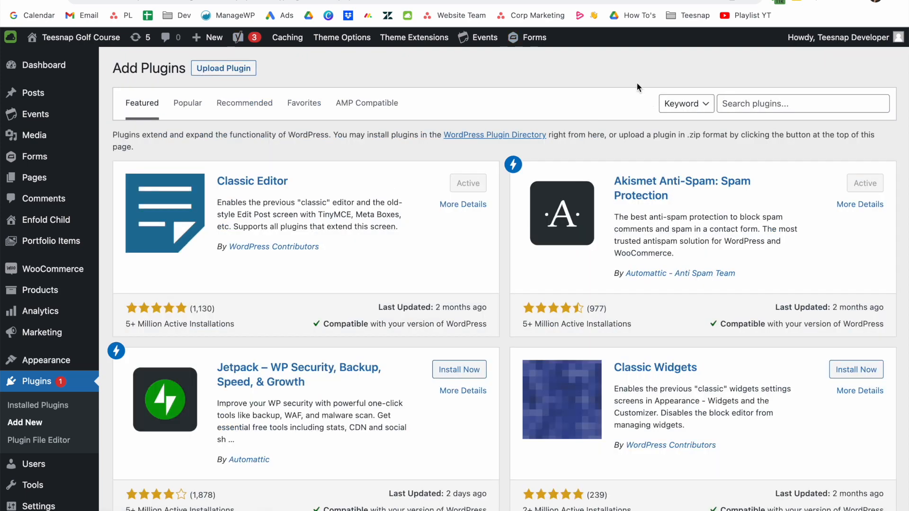
pyautogui.click(764, 100)
pyautogui.write('post smto')
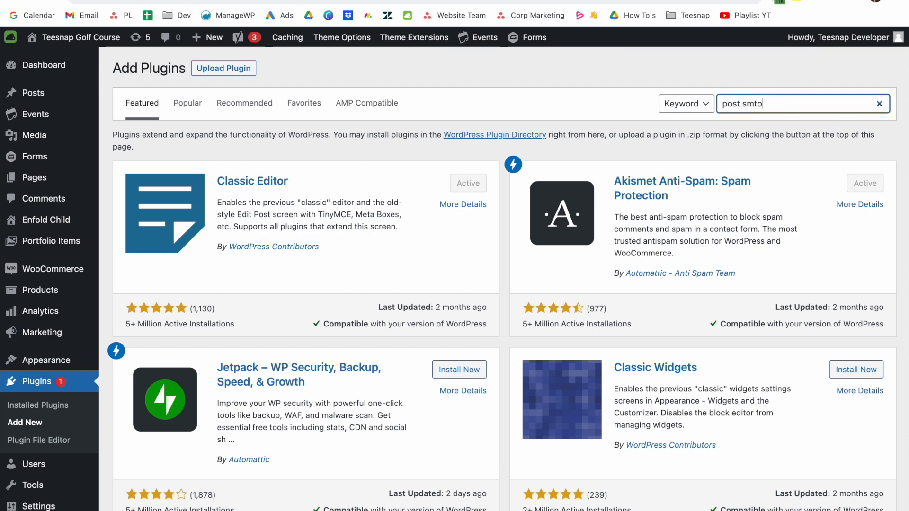
pyautogui.press('BackSpace')
pyautogui.write('p')
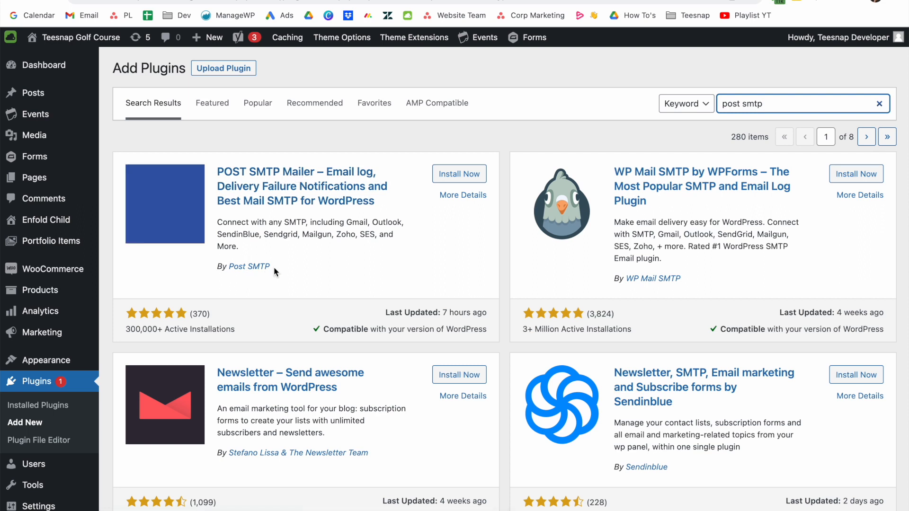
pyautogui.click(454, 175)
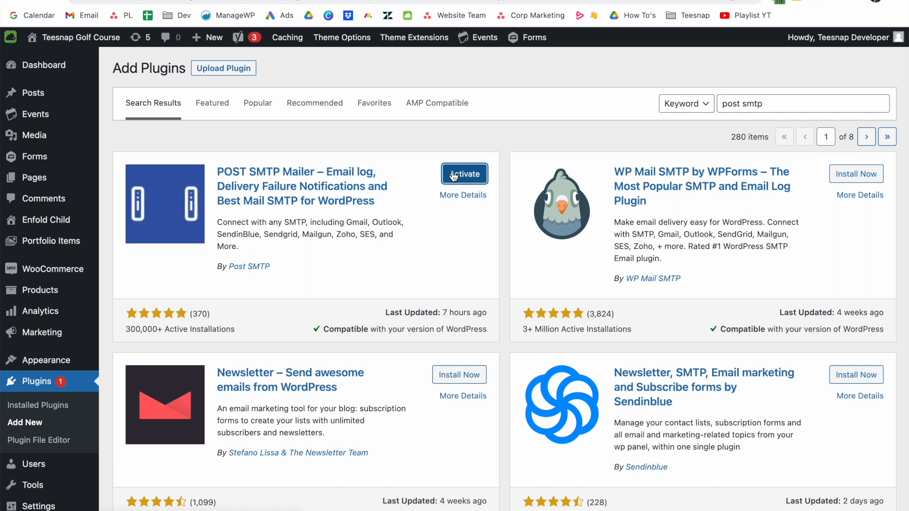
# Activate POST SMTP Mailer and skip the update-alert opt-in prompt.
pyautogui.click(453, 174)
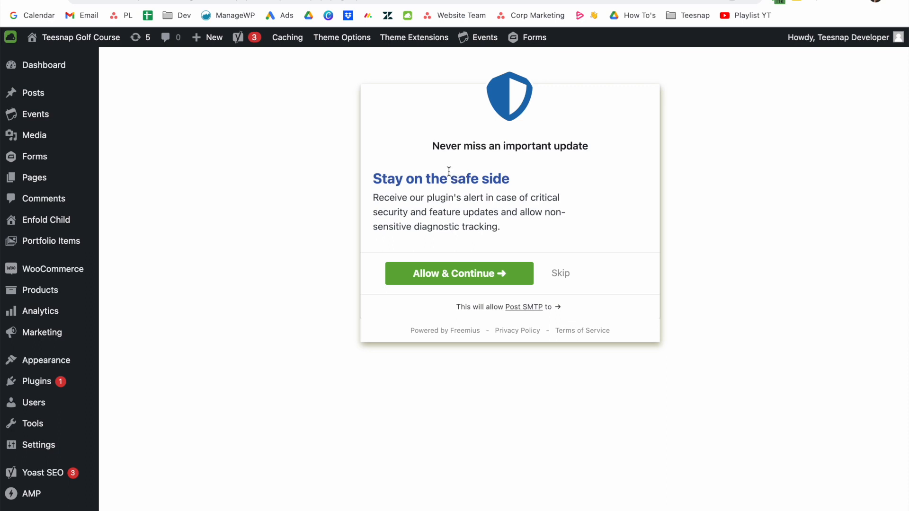
pyautogui.click(566, 276)
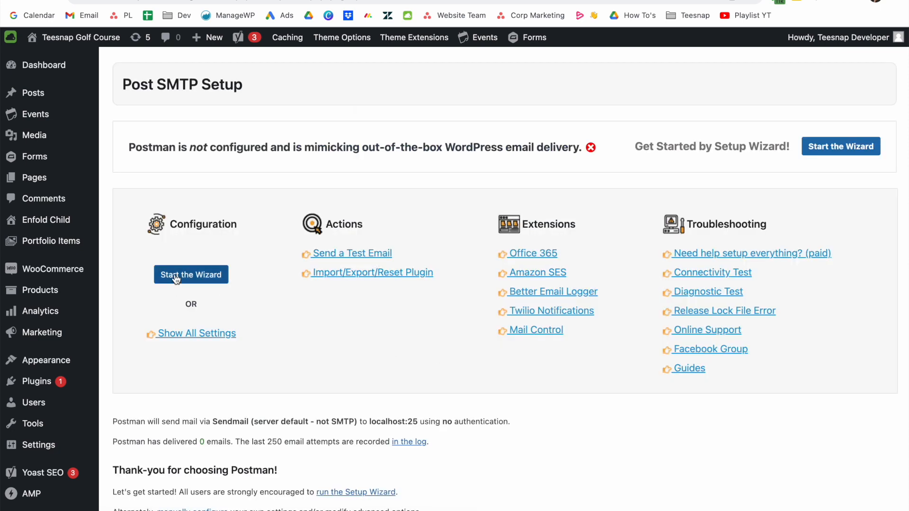
# In the setup wizard, set the sender name to 'Teesnap Golf Course', keep the e-mail, and continue.
pyautogui.click(176, 279)
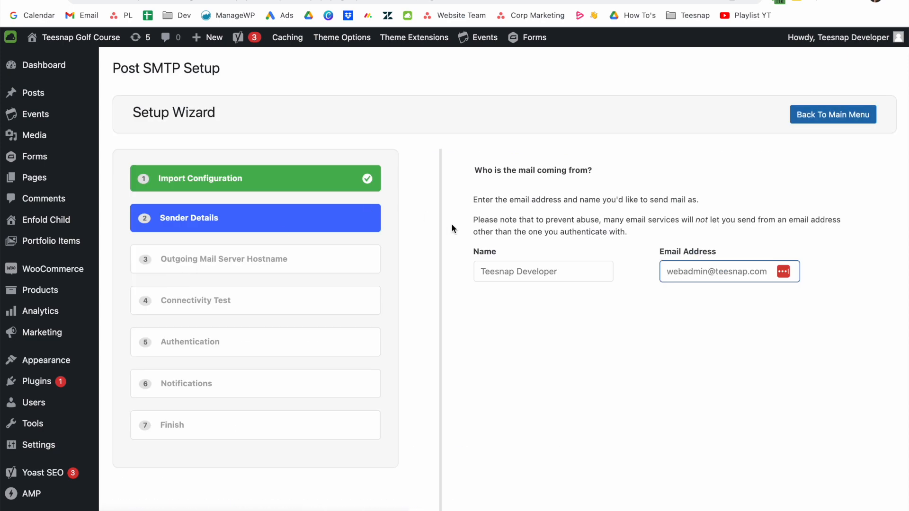
pyautogui.tripleClick(502, 269)
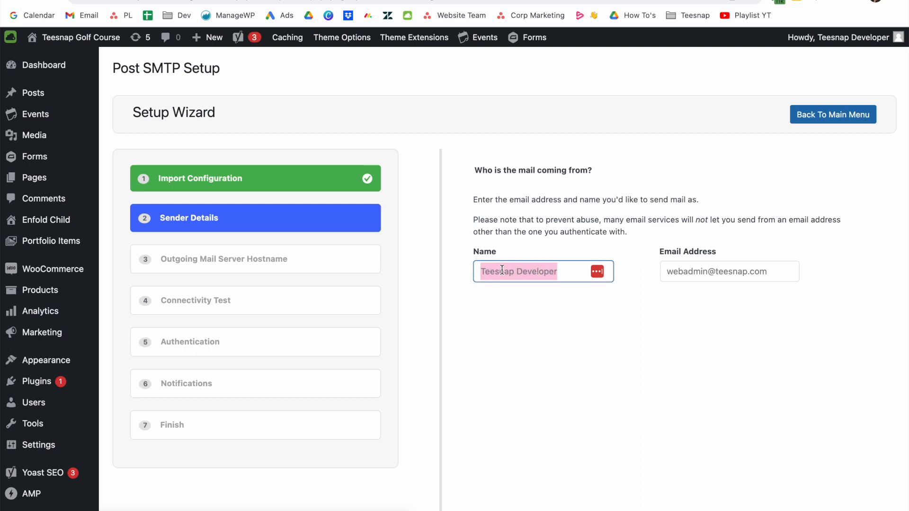
pyautogui.write('Teesnap Golf Course')
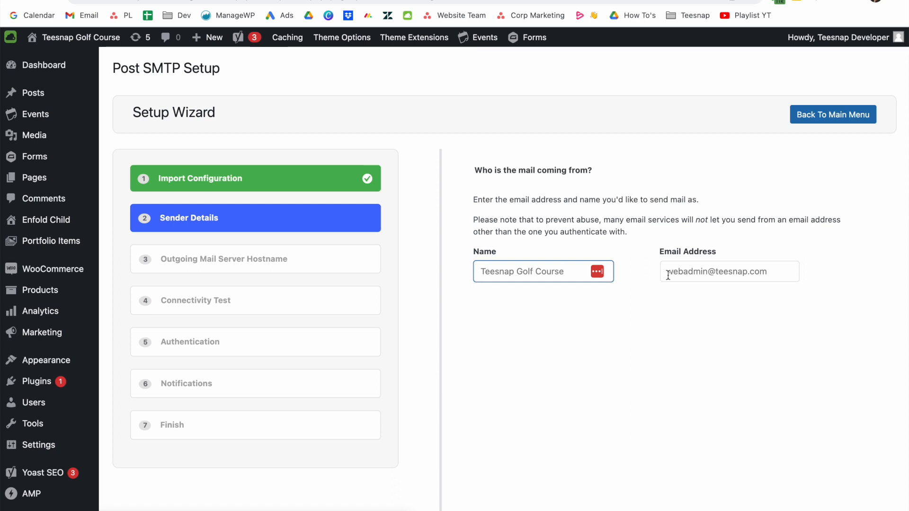
pyautogui.moveTo(708, 272); pyautogui.dragTo(766, 271)
pyautogui.click(680, 305)
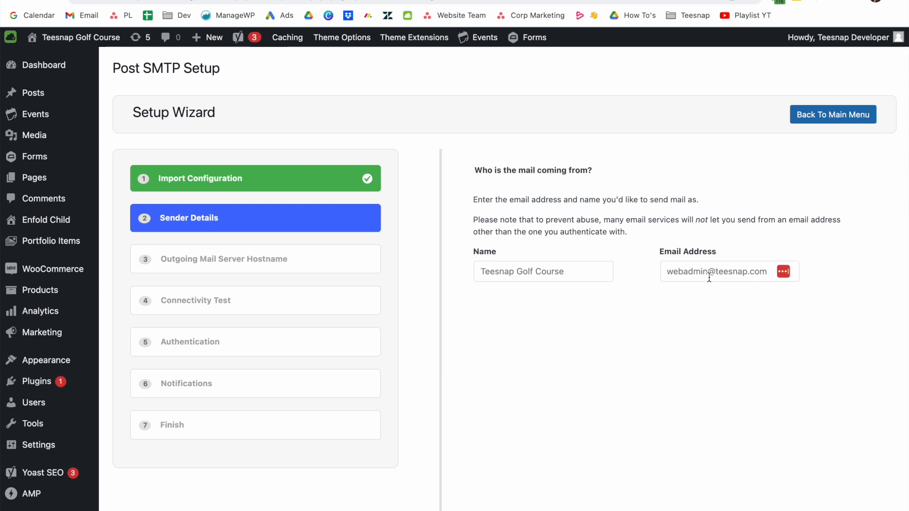
pyautogui.scroll(-10, 708, 278)
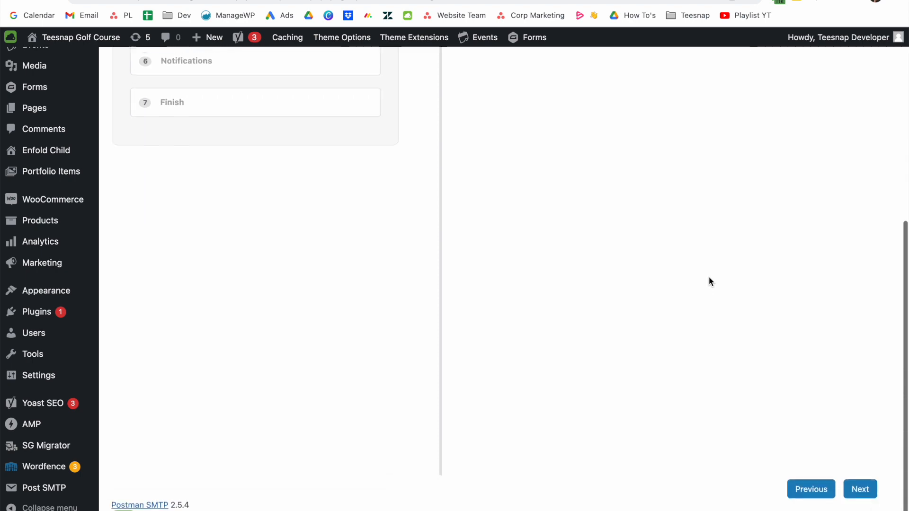
pyautogui.click(866, 486)
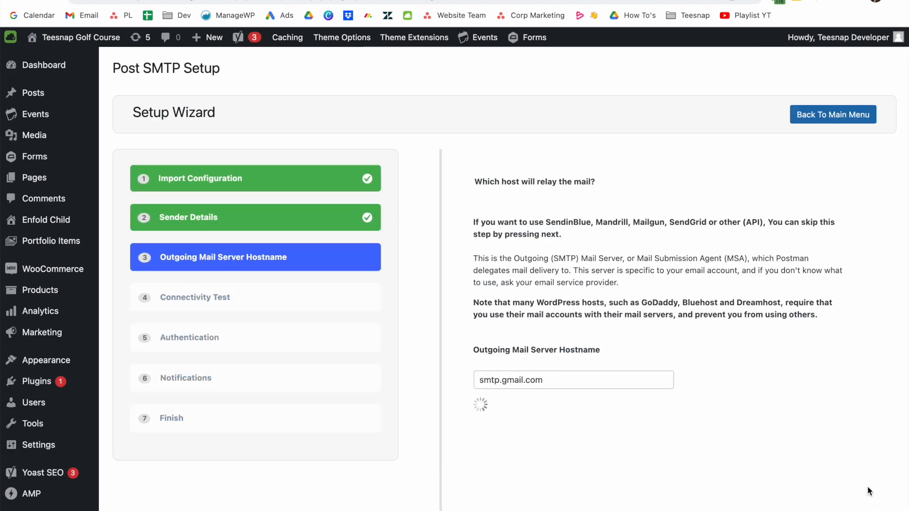
# Accept smtp.gmail.com as hostname, choose Gmail API as the connection, and continue to Authentication.
pyautogui.scroll(-2, 867, 486)
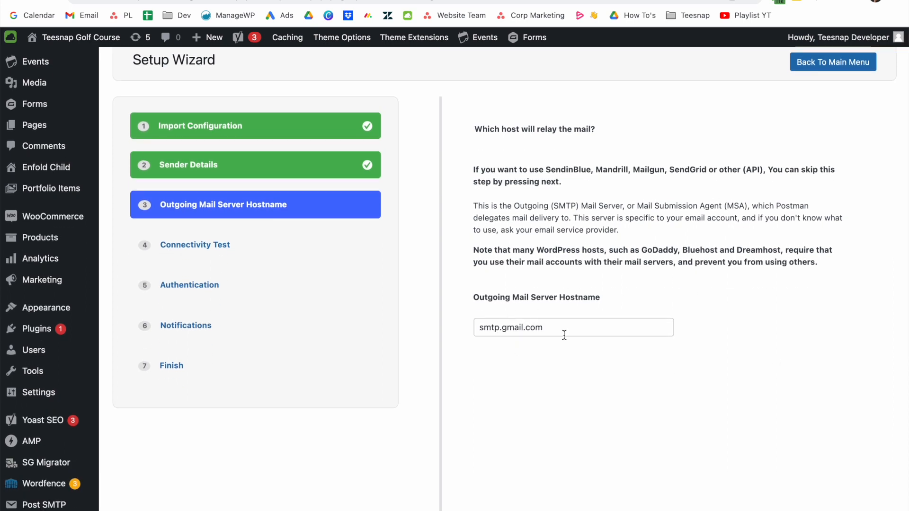
pyautogui.scroll(-6, 564, 335)
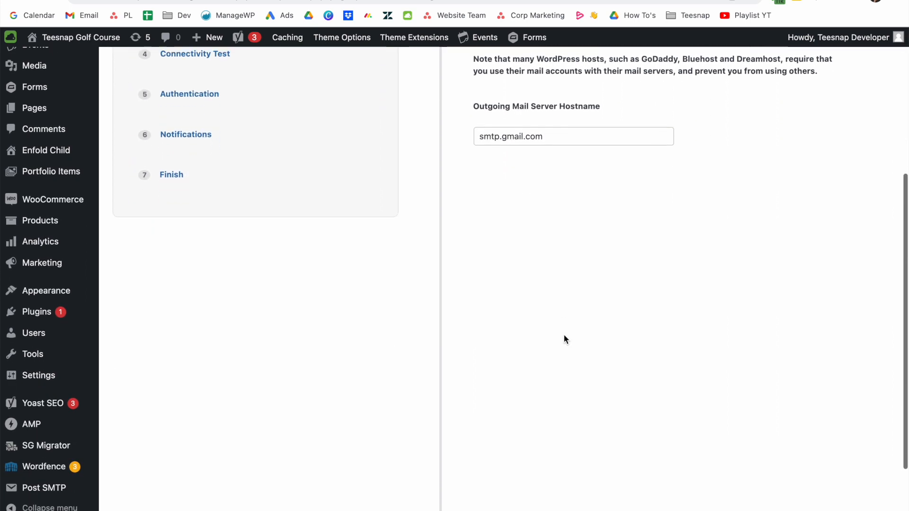
pyautogui.click(860, 470)
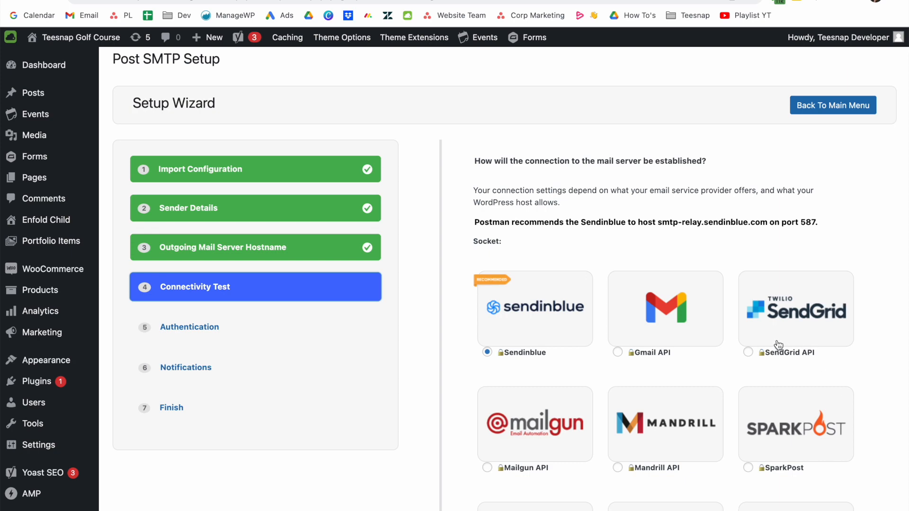
pyautogui.click(672, 329)
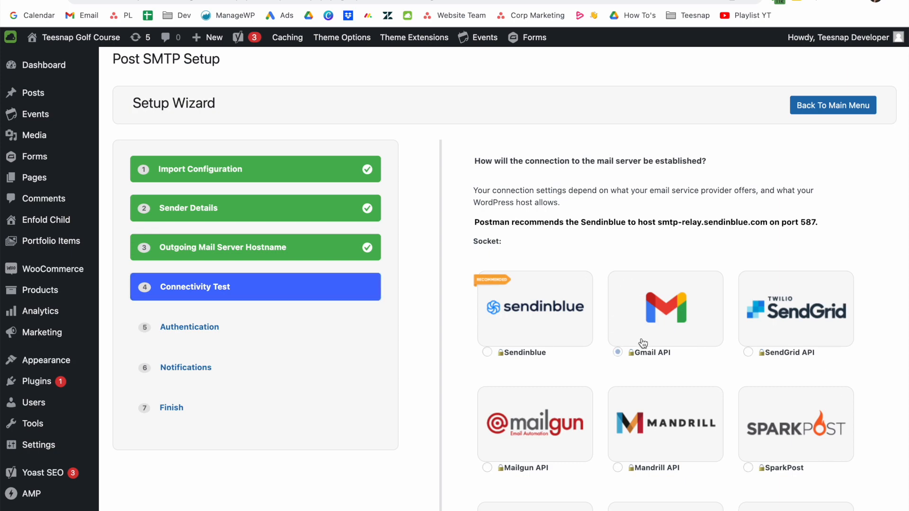
pyautogui.scroll(-8, 630, 321)
pyautogui.scroll(-2, 643, 343)
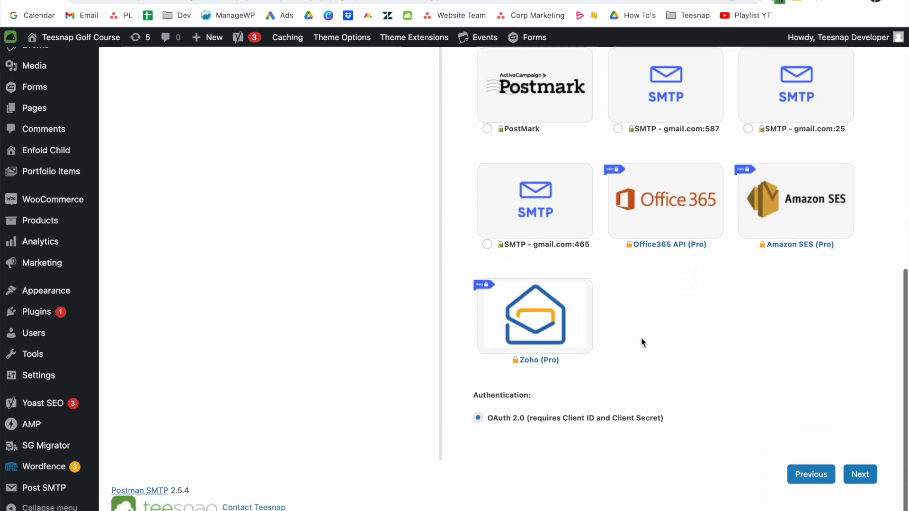
pyautogui.click(872, 480)
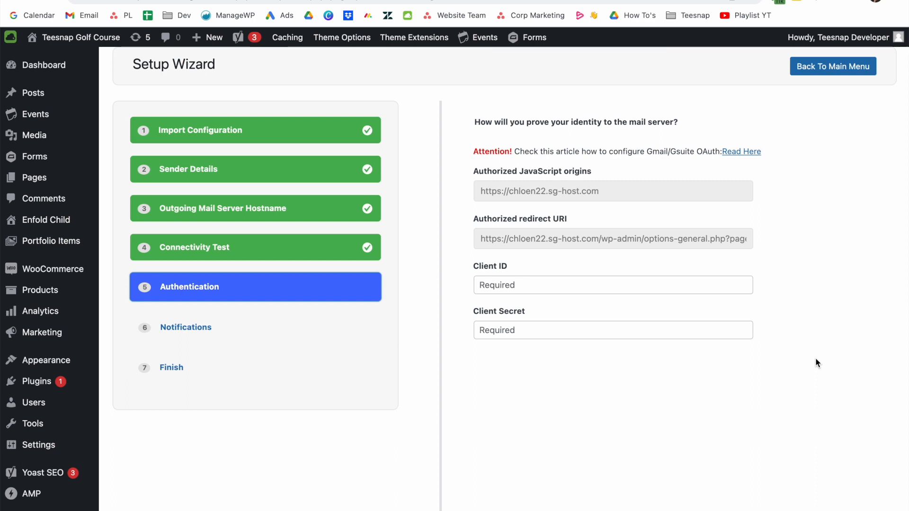
pyautogui.scroll(-1, 815, 359)
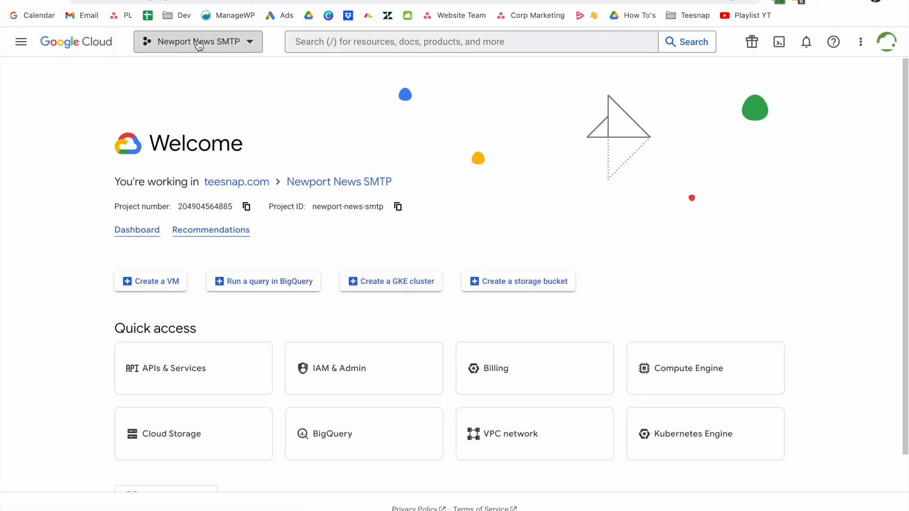
# Create a Google Cloud project named 'Course Name SMTP' and switch to it.
pyautogui.moveTo(88, 1); pyautogui.dragTo(226, 0)
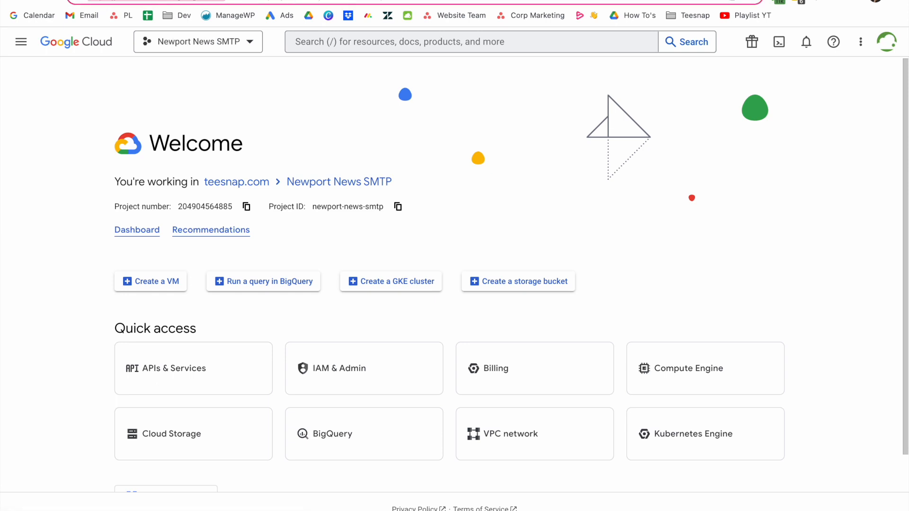
pyautogui.click(226, 85)
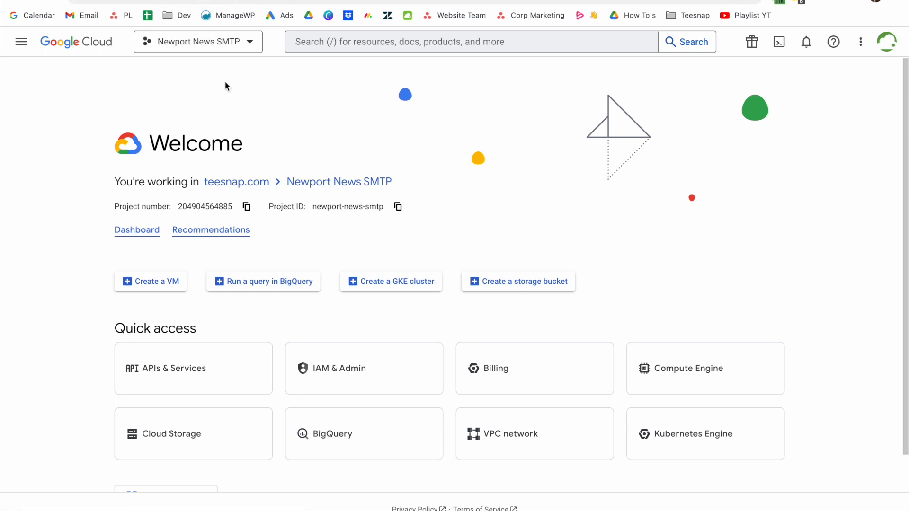
pyautogui.click(258, 42)
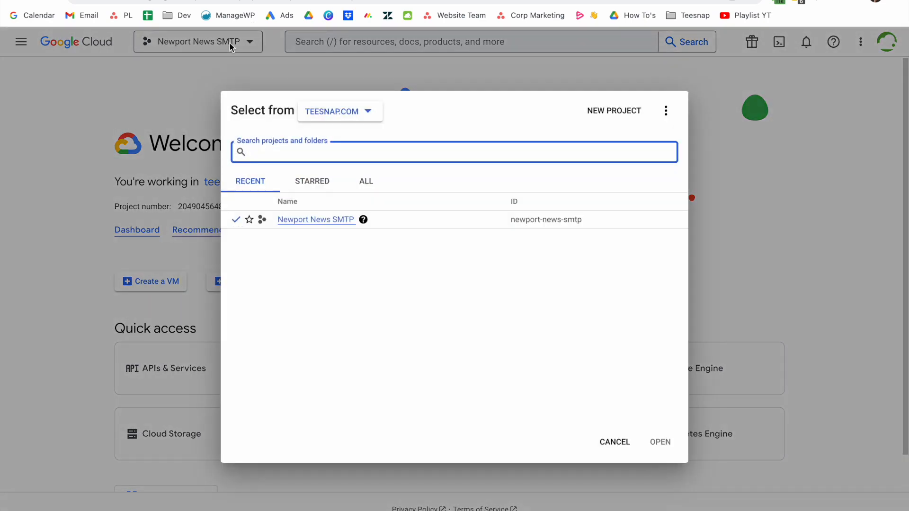
pyautogui.click(607, 117)
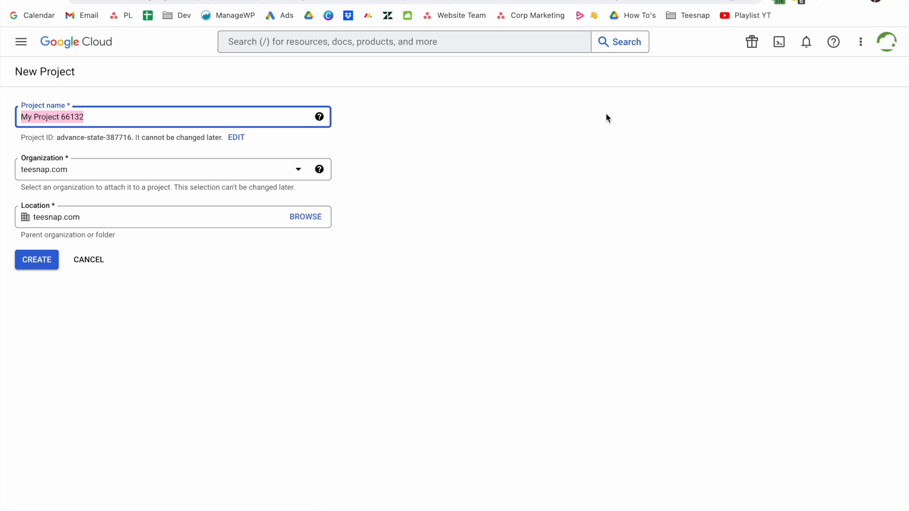
pyautogui.tripleClick(163, 122)
pyautogui.write('Cours')
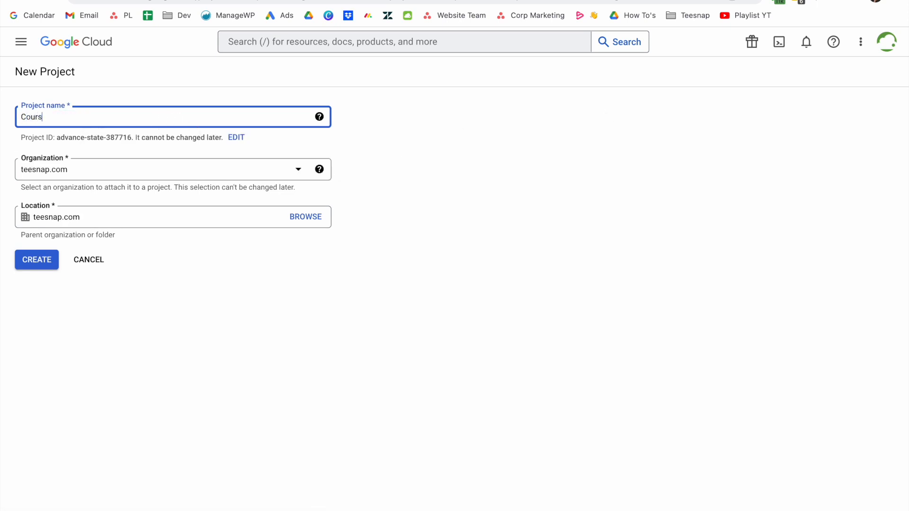
pyautogui.write('e Name SMTP')
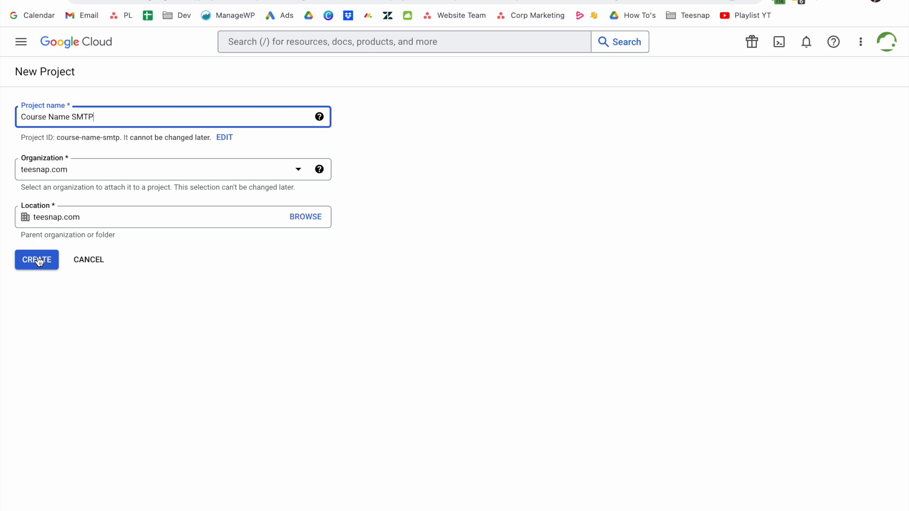
pyautogui.click(38, 260)
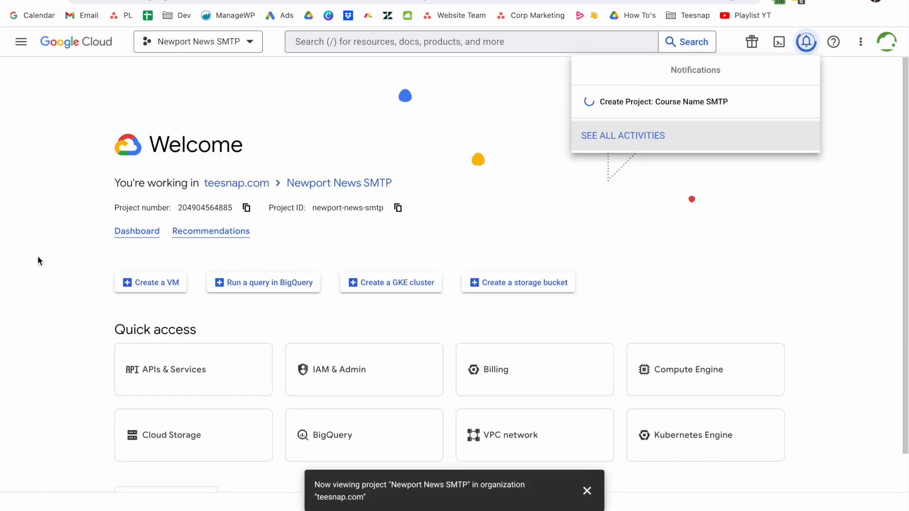
pyautogui.click(635, 119)
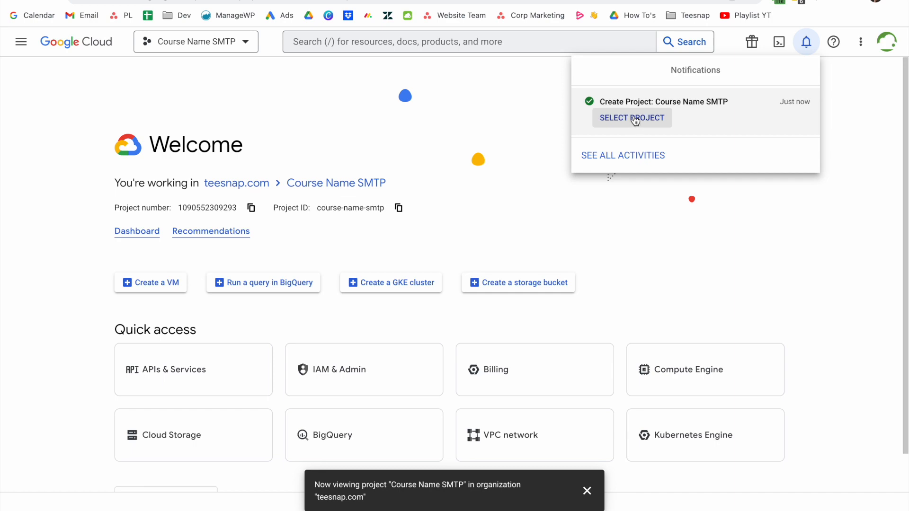
# Go from APIs & Services Credentials to OAuth client ID creation, then to consent screen setup.
pyautogui.click(135, 236)
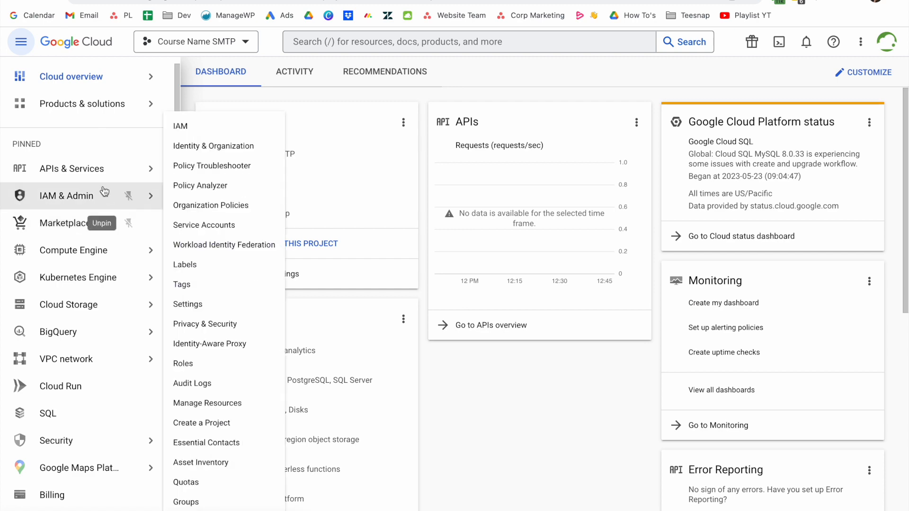
pyautogui.click(90, 175)
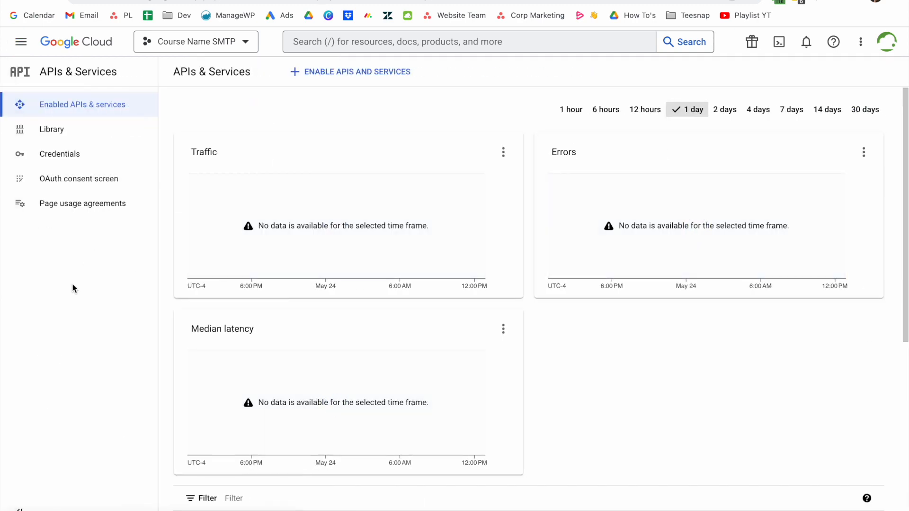
pyautogui.click(59, 161)
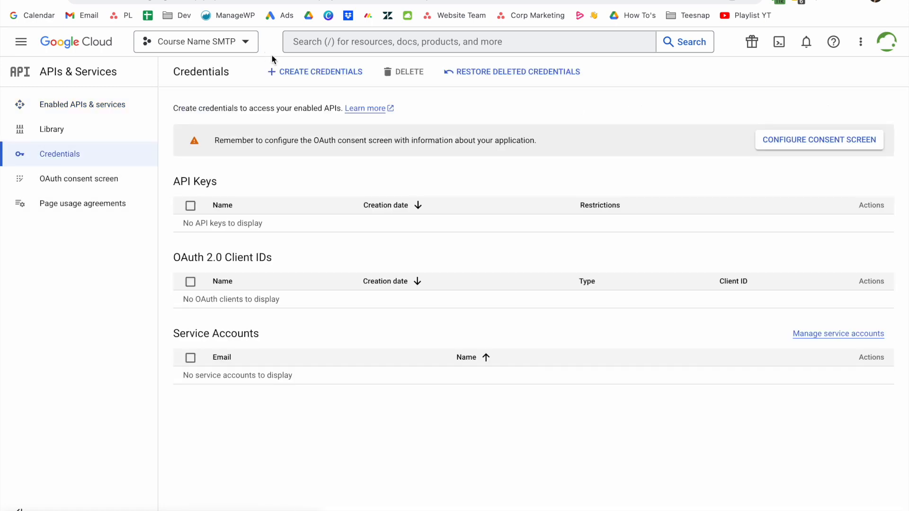
pyautogui.click(292, 72)
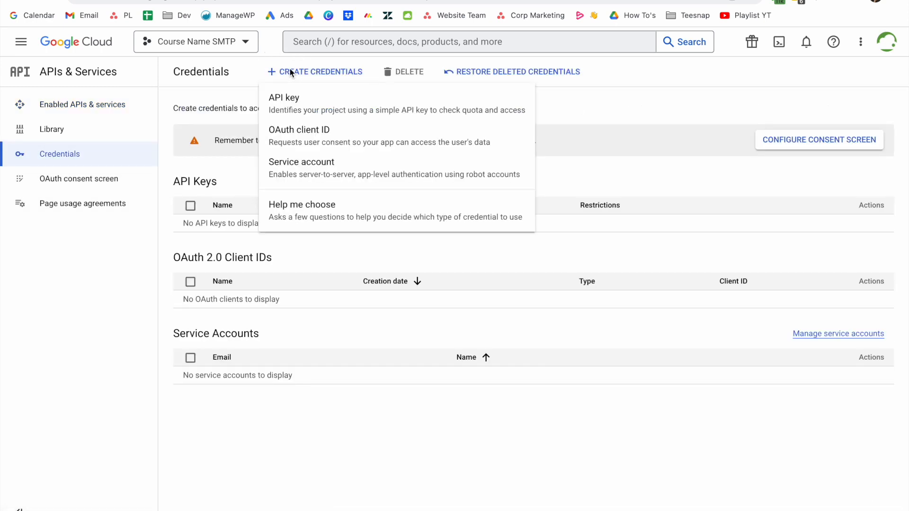
pyautogui.click(292, 135)
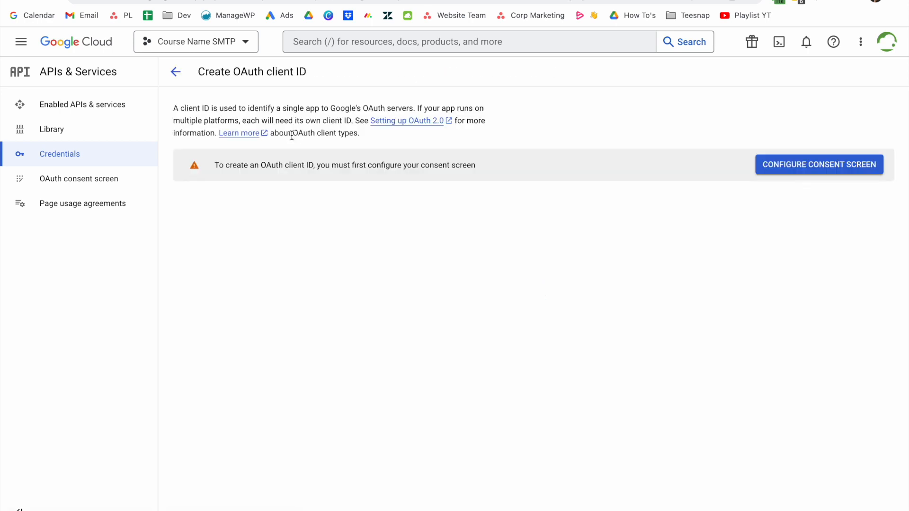
pyautogui.click(824, 166)
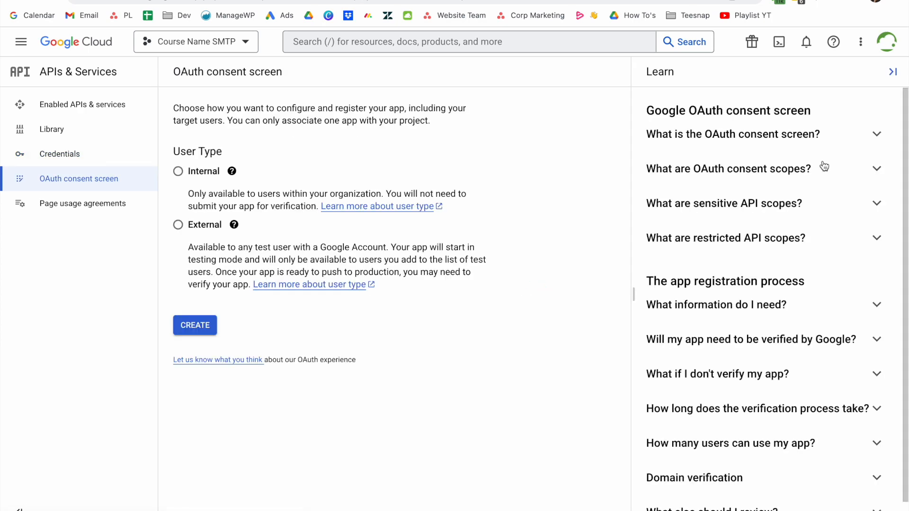
# Register an External app named 'Course Name SMTP' with the admin support email and site home page.
pyautogui.click(178, 225)
pyautogui.click(189, 325)
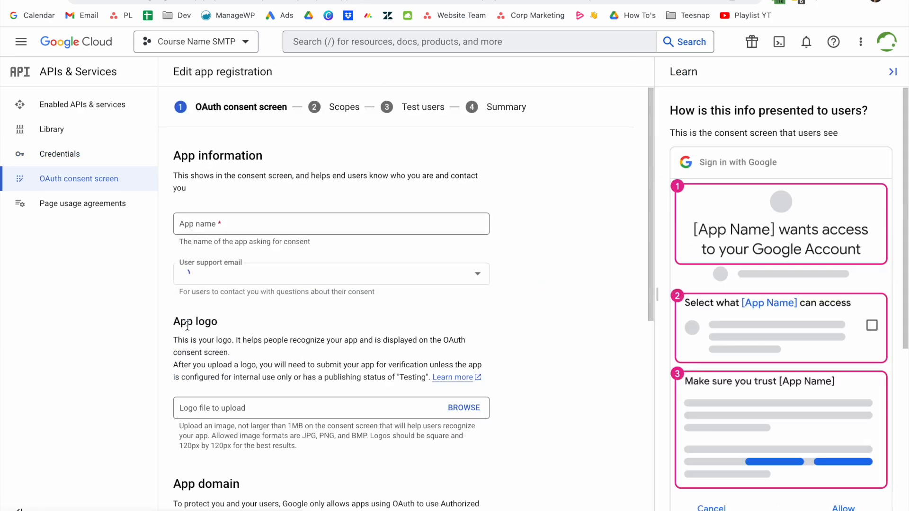
pyautogui.click(205, 225)
pyautogui.write('Course Name SMTP')
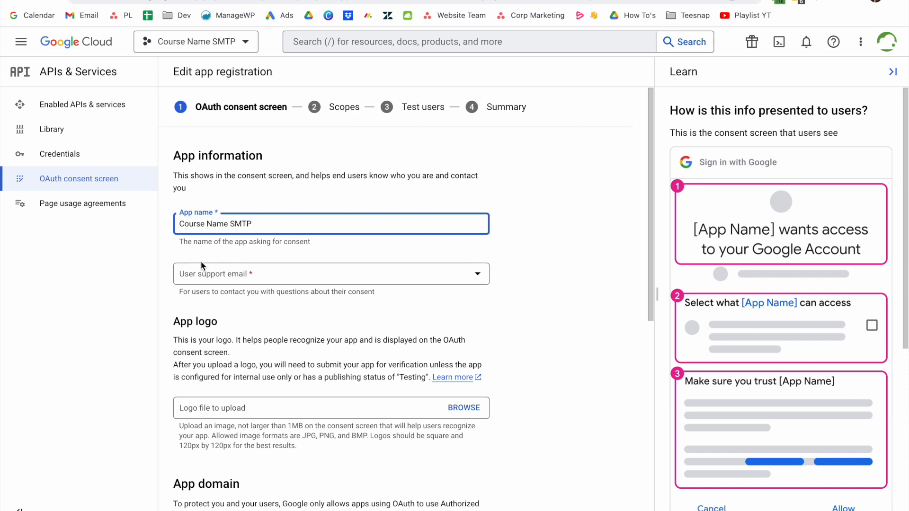
pyautogui.click(192, 274)
pyautogui.click(192, 282)
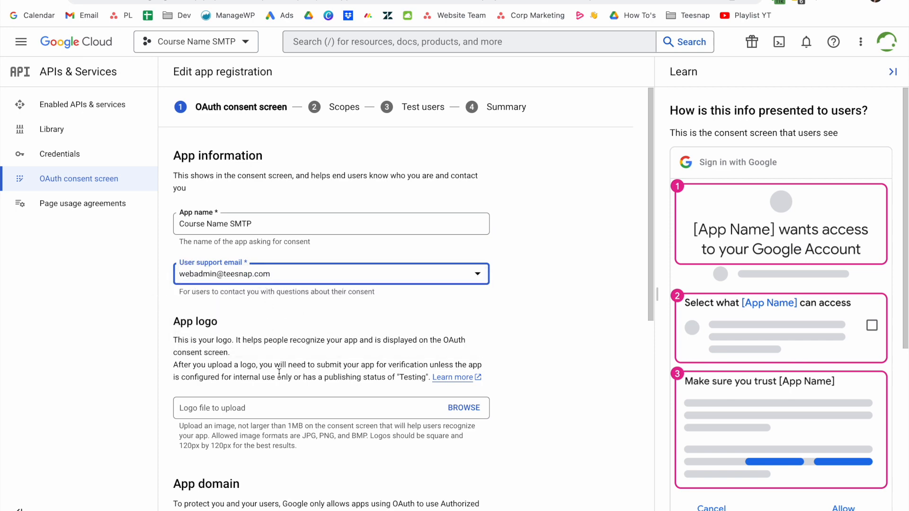
pyautogui.scroll(-3, 279, 373)
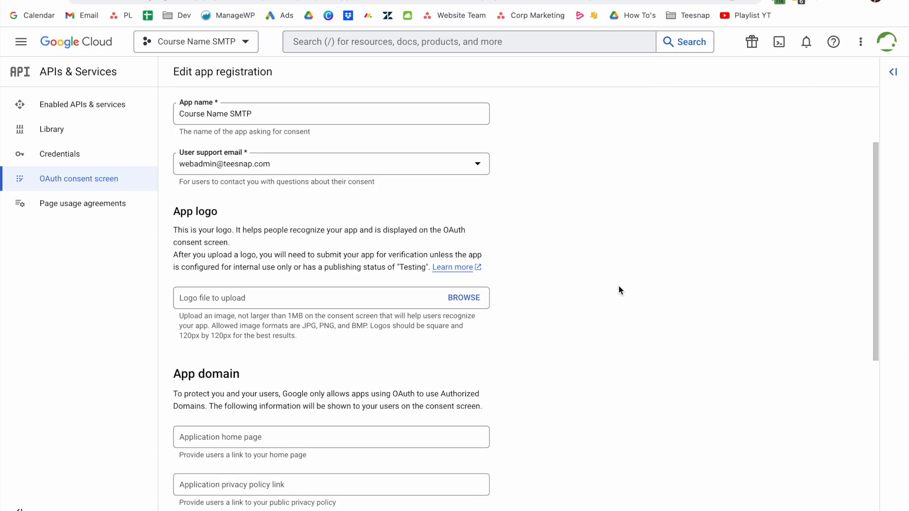
pyautogui.scroll(-3, 618, 286)
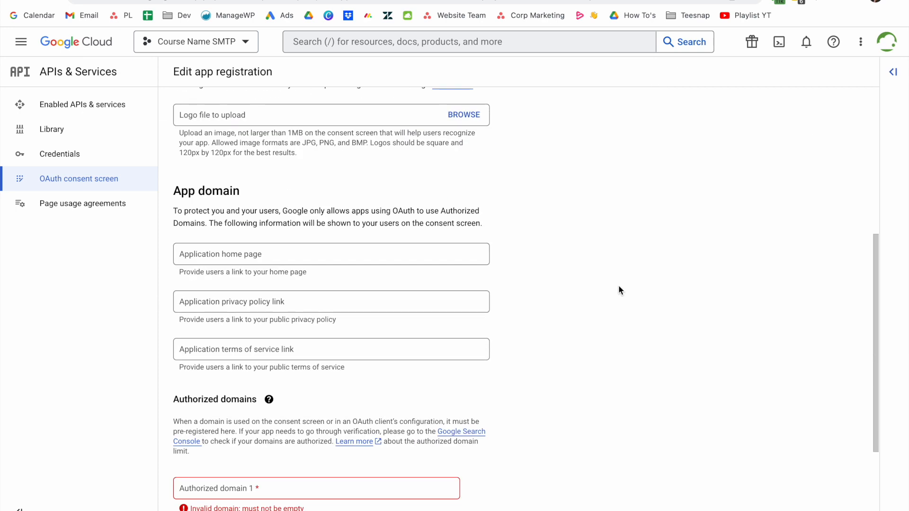
pyautogui.click(369, 251)
pyautogui.write('https://chloen22.sg-host.com/')
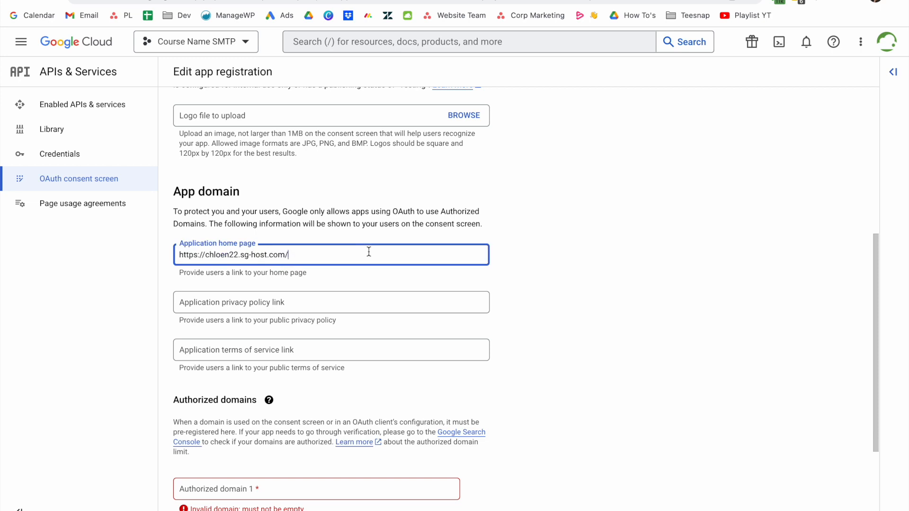
# Add sg-host.com as the authorized domain and fill in the developer contact e-mail.
pyautogui.scroll(-2, 369, 251)
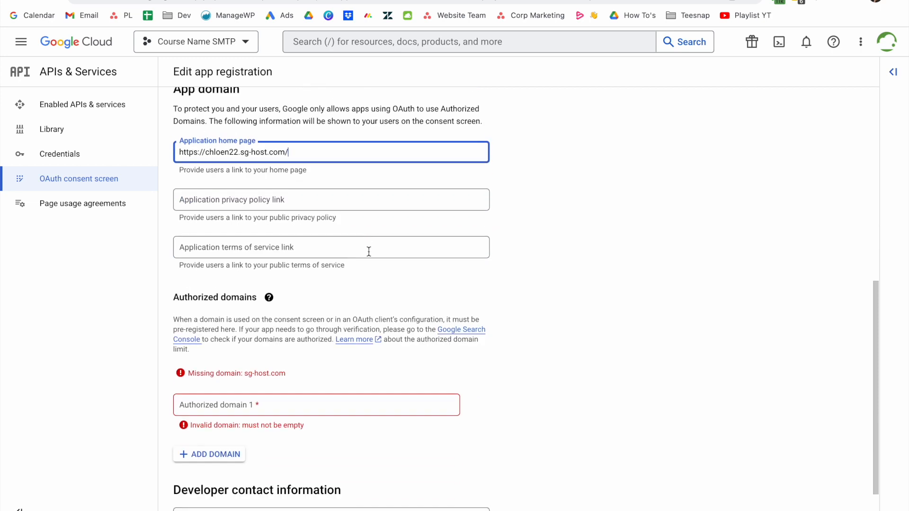
pyautogui.click(307, 398)
pyautogui.write('https://chloen22.sg-host.com')
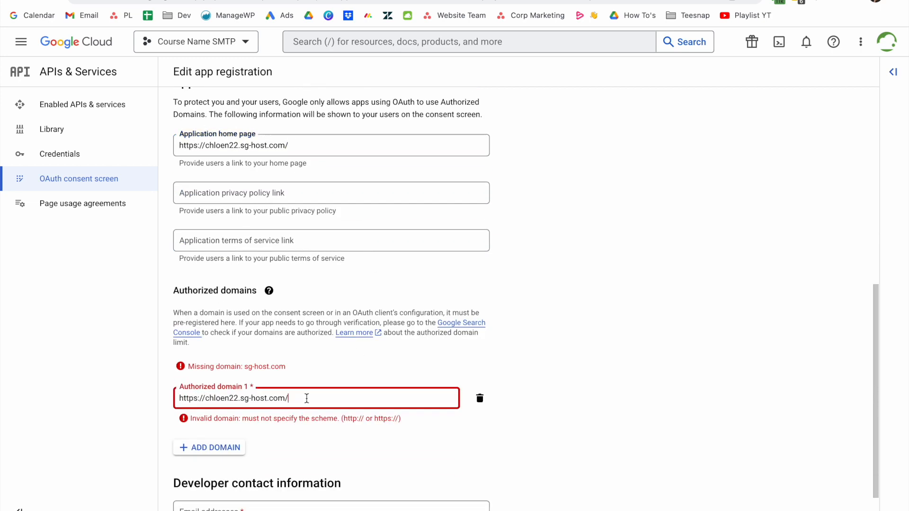
pyautogui.moveTo(241, 401); pyautogui.dragTo(146, 397)
pyautogui.press('BackSpace')
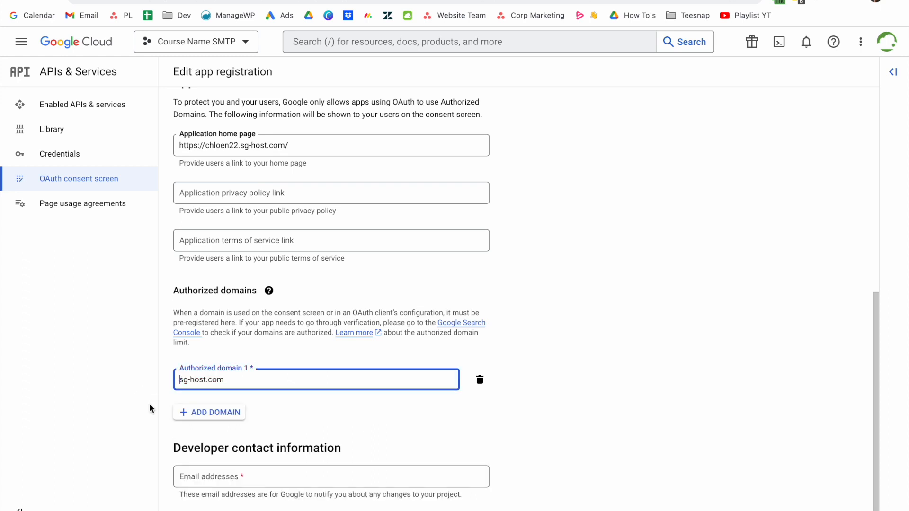
pyautogui.scroll(-1, 268, 435)
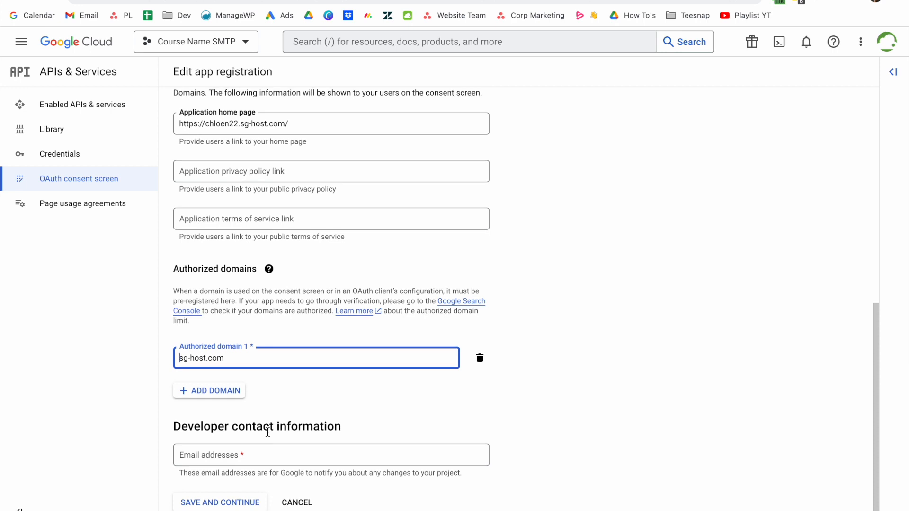
pyautogui.click(257, 451)
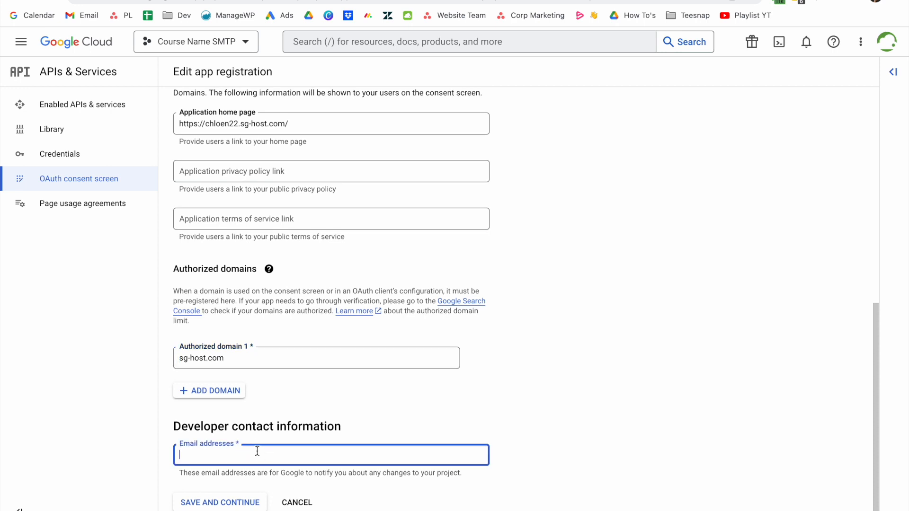
# Save and continue past Scopes and Test users, then return to the consent screen overview.
pyautogui.click(231, 503)
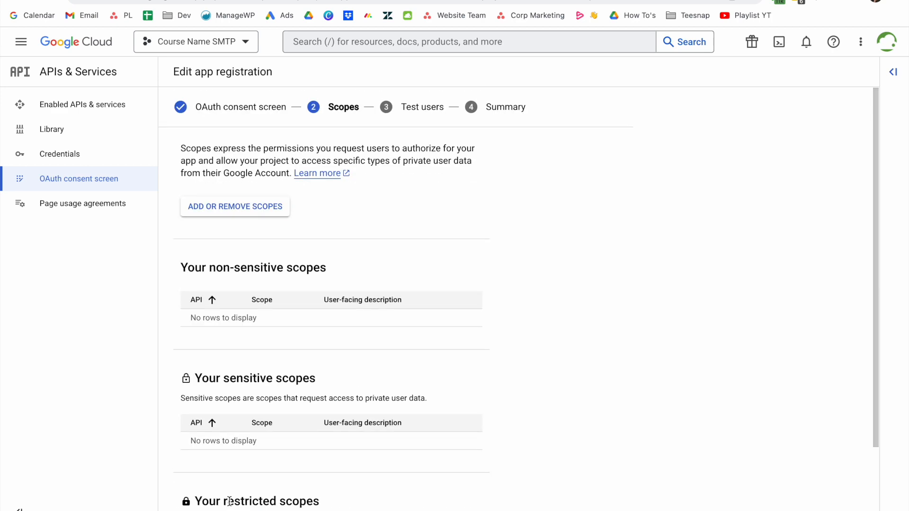
pyautogui.scroll(-2, 229, 501)
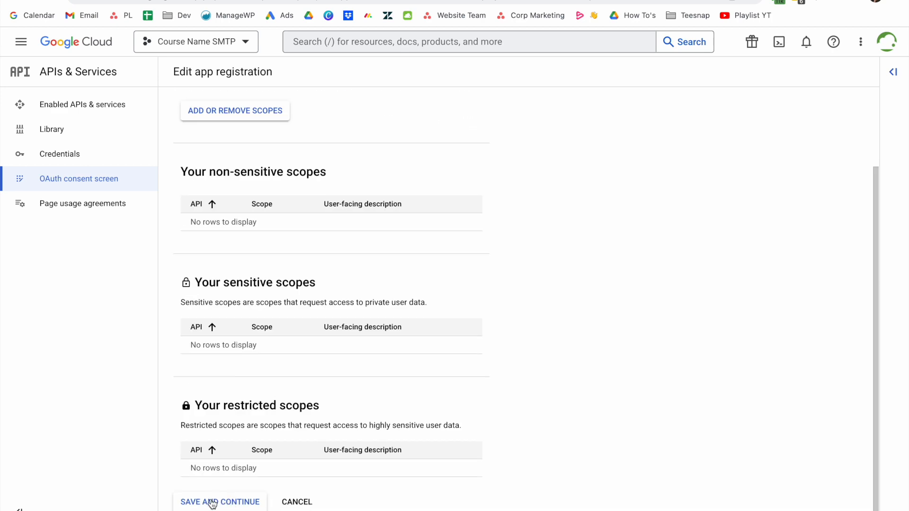
pyautogui.click(208, 503)
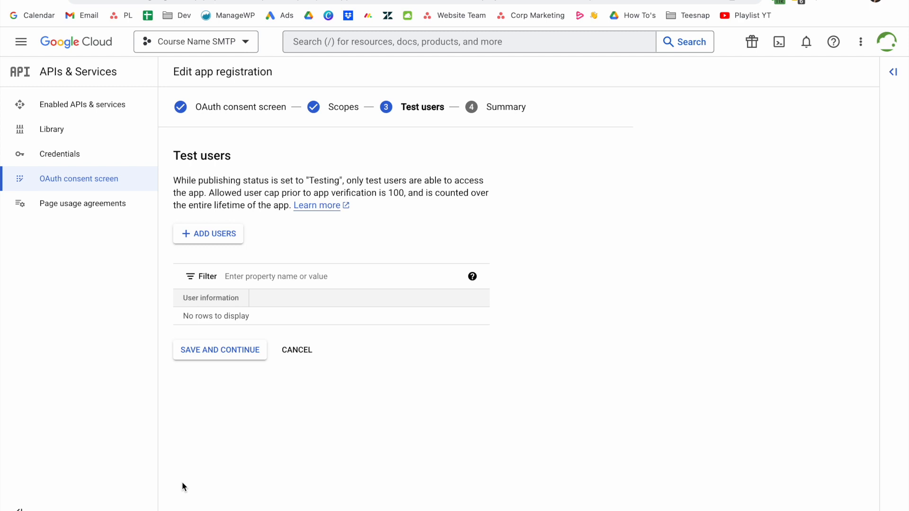
pyautogui.click(211, 351)
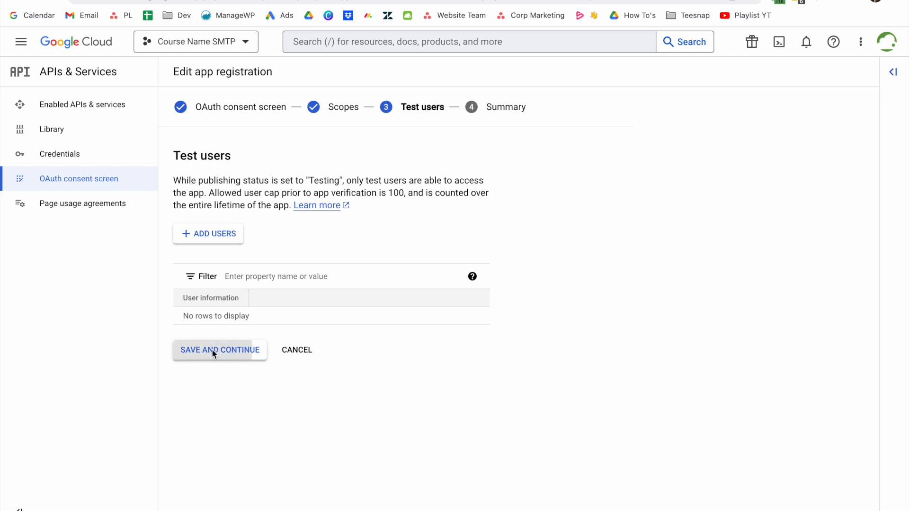
pyautogui.click(64, 181)
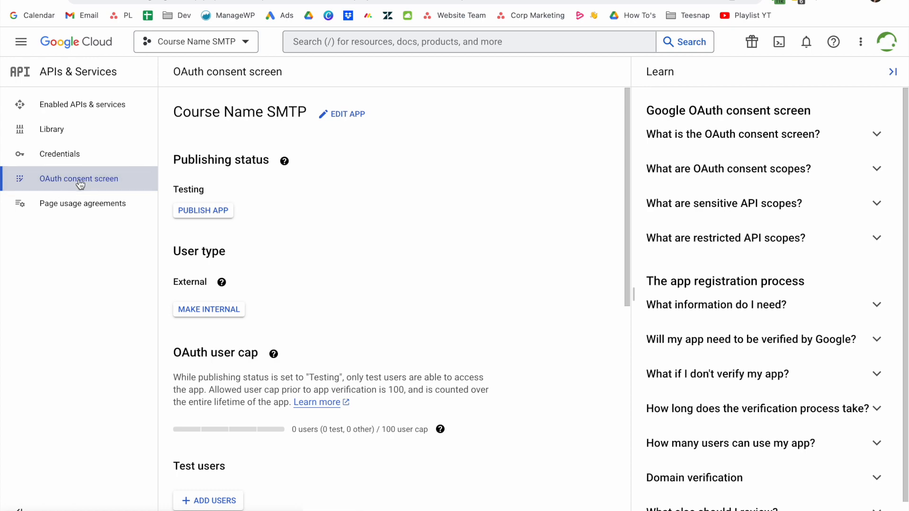
# Publish the Course Name SMTP app to production and go to Credentials.
pyautogui.click(196, 214)
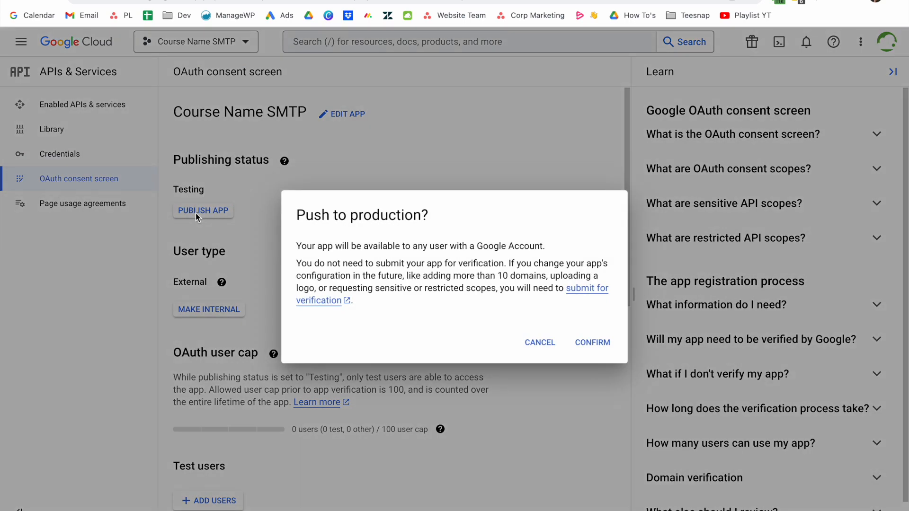
pyautogui.click(605, 342)
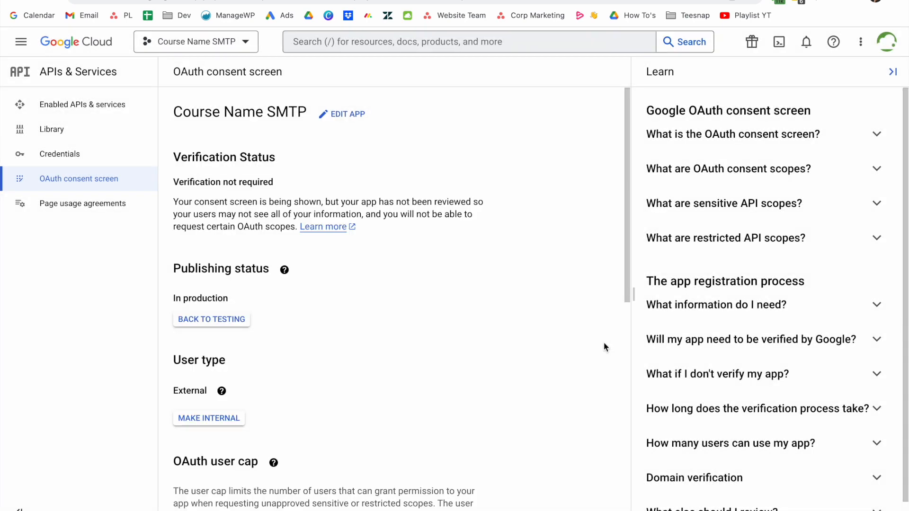
pyautogui.click(94, 158)
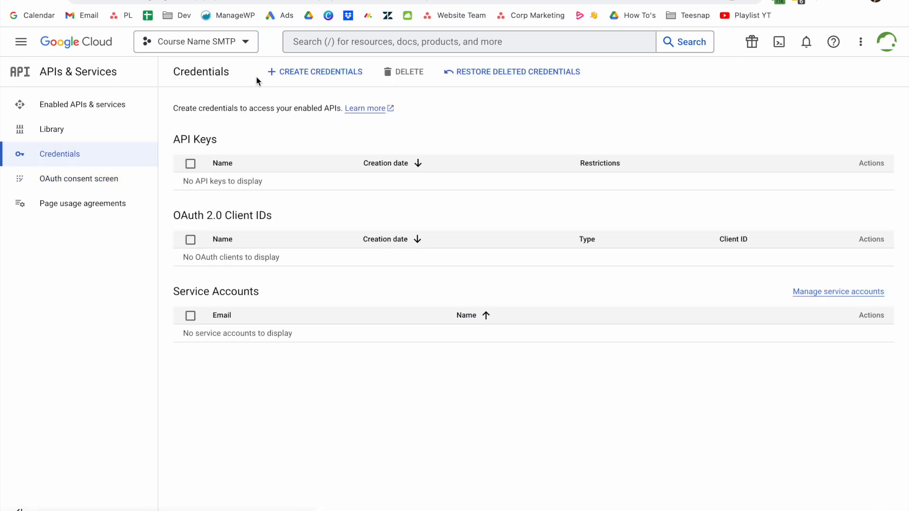
# Start a Web application OAuth client ID named 'Course Name SMTP'.
pyautogui.click(293, 72)
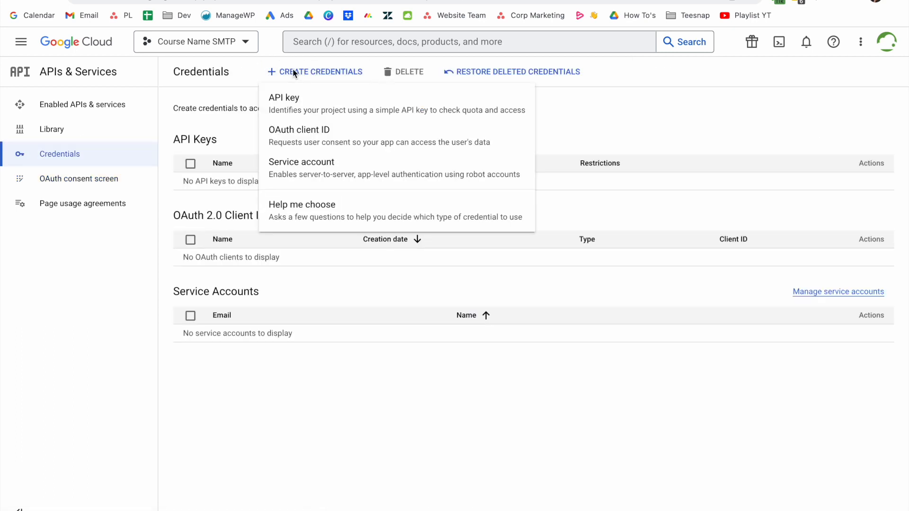
pyautogui.click(301, 130)
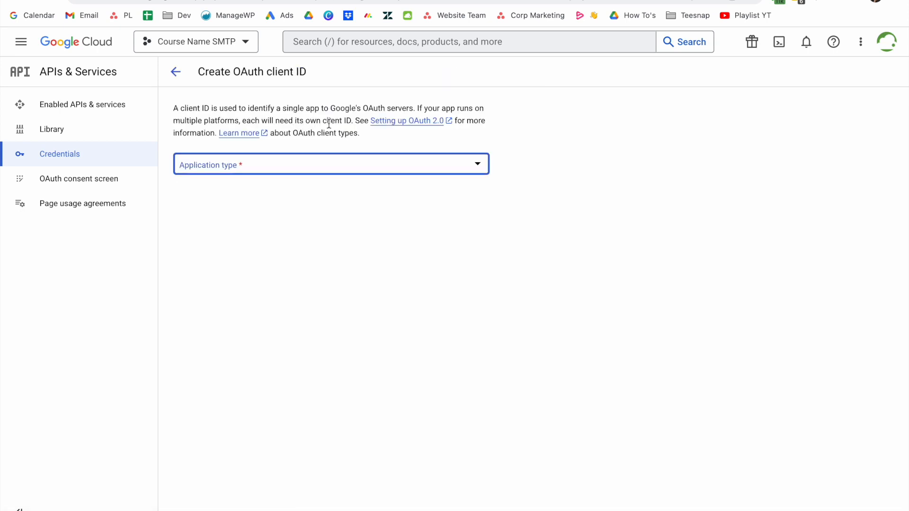
pyautogui.click(290, 166)
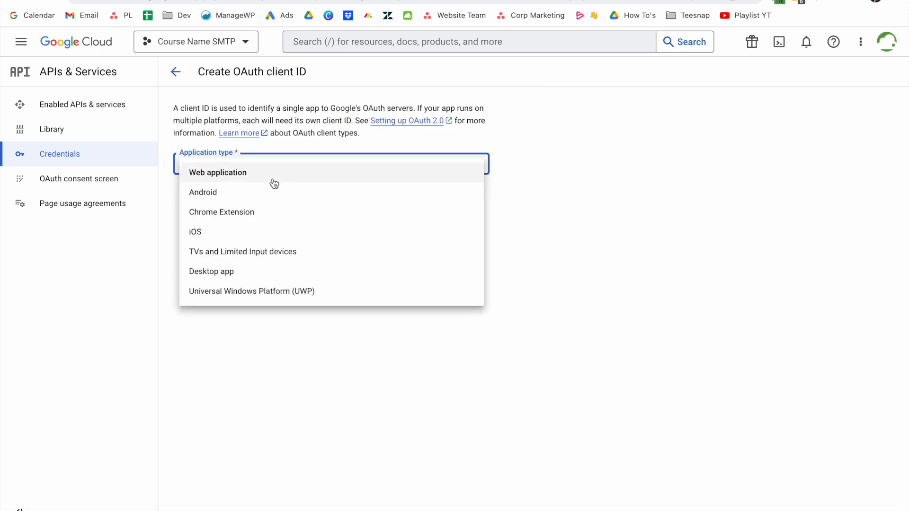
pyautogui.click(271, 179)
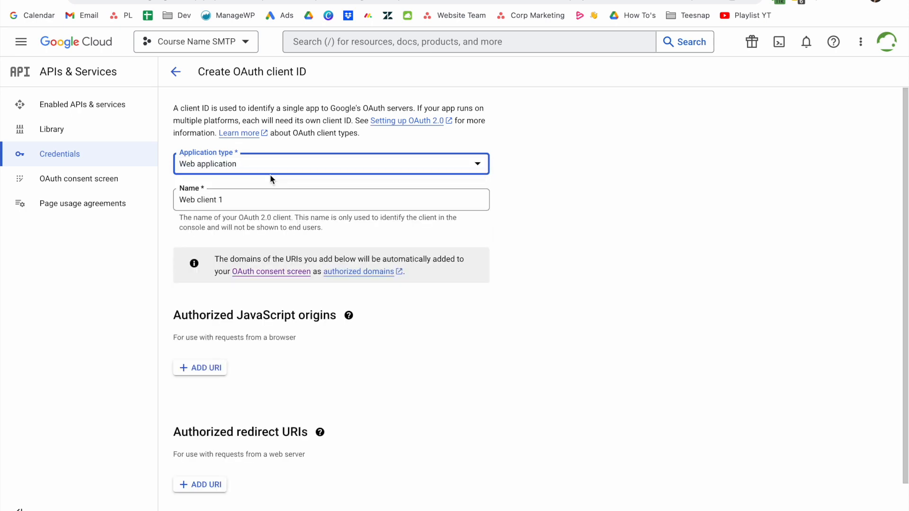
pyautogui.tripleClick(263, 203)
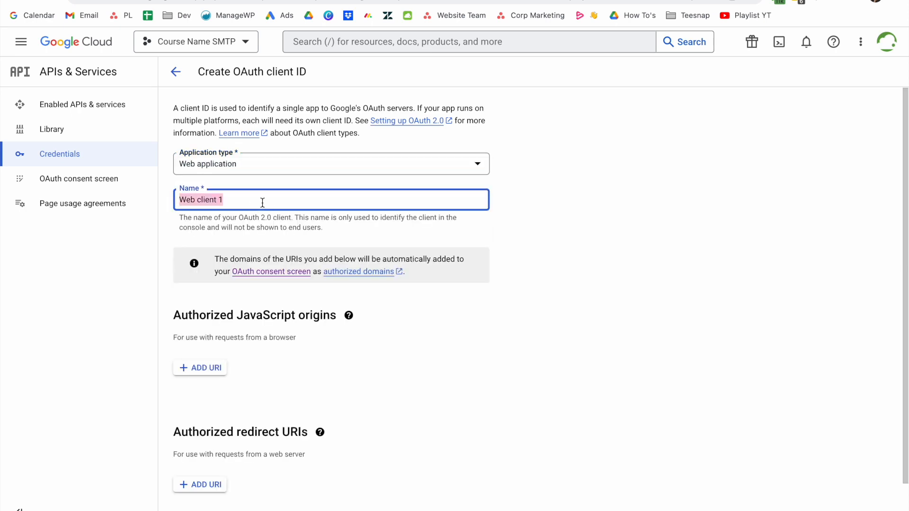
pyautogui.write('C')
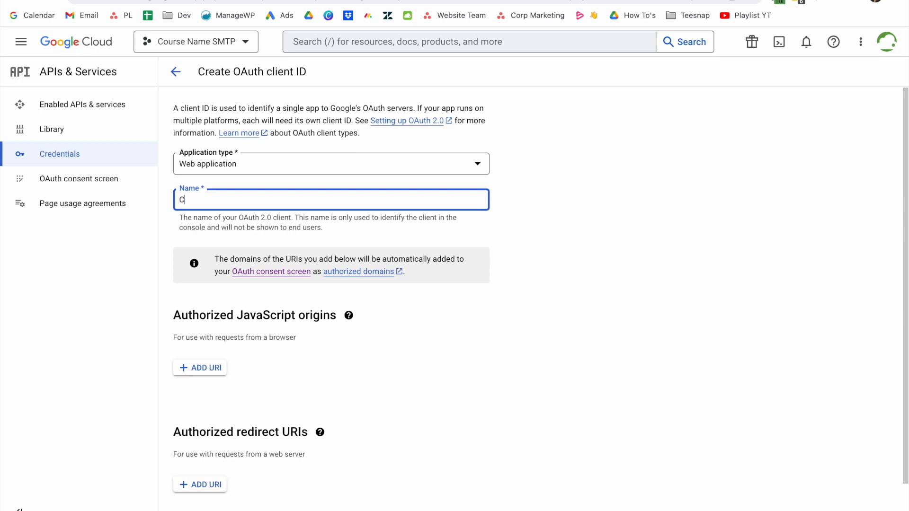
pyautogui.write('ourse Name SMTP')
pyautogui.scroll(-1, 283, 357)
pyautogui.scroll(-1, 283, 356)
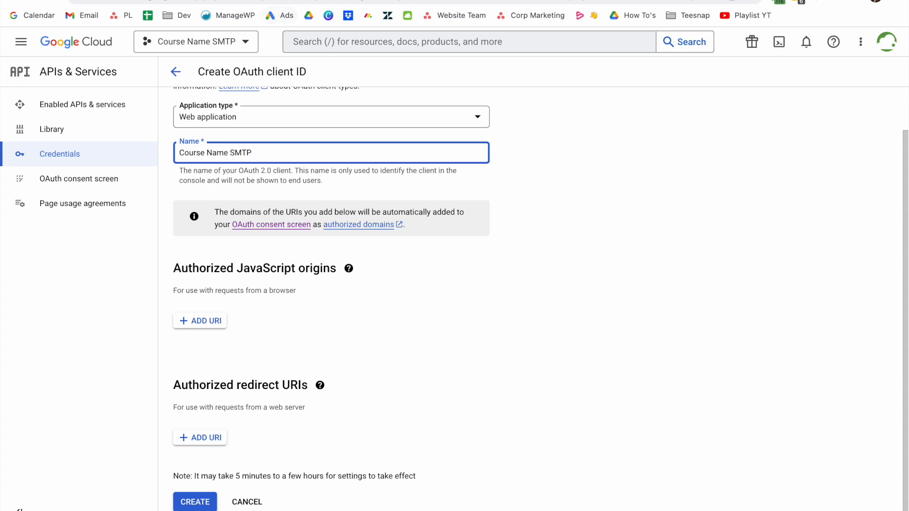
# Add the WordPress site URL from the wizard as an authorized JavaScript origin.
pyautogui.click(294, 1)
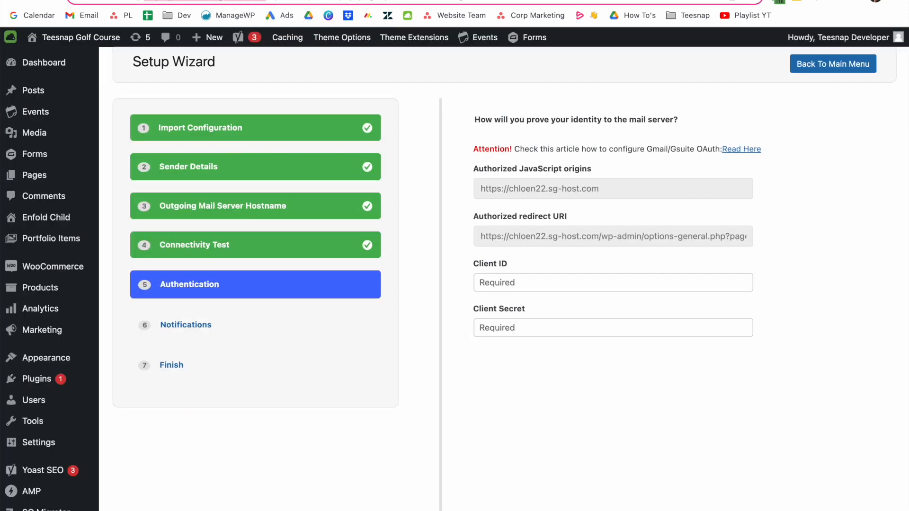
pyautogui.tripleClick(532, 188)
pyautogui.press('super+c')
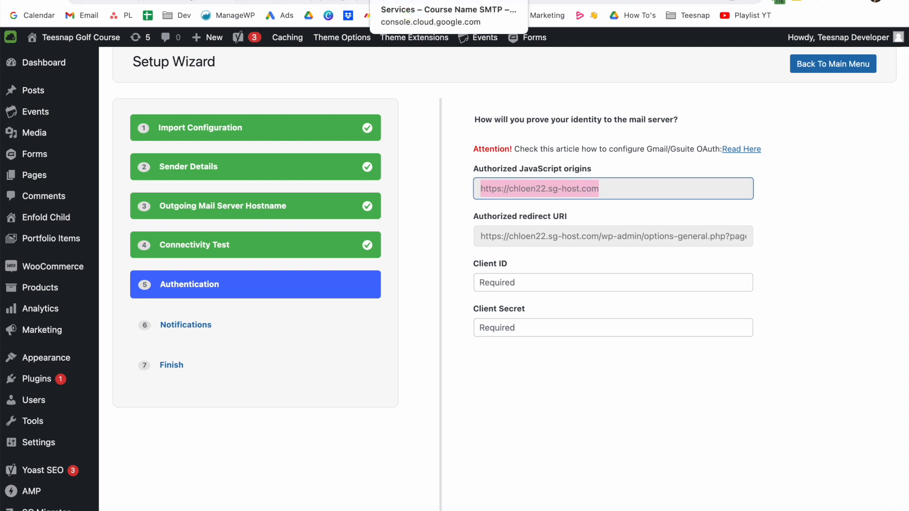
pyautogui.hotkey('ctrl', 'Tab')
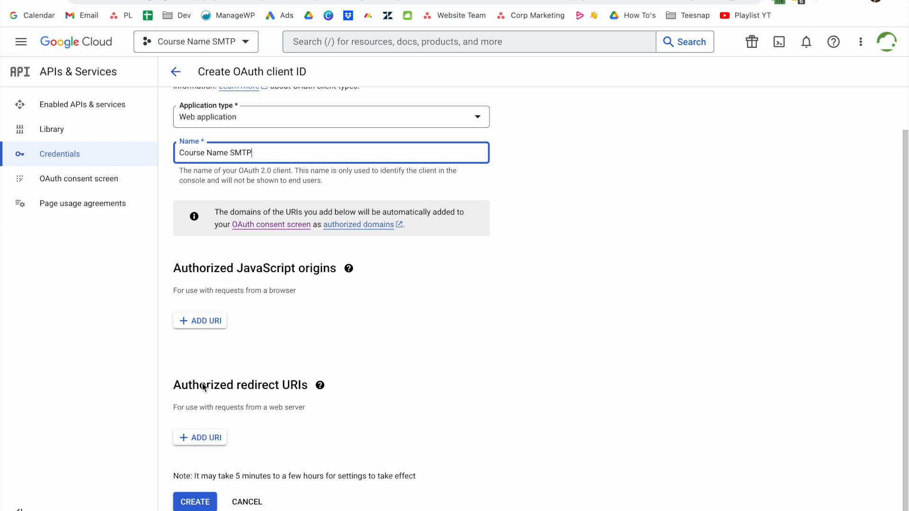
pyautogui.click(205, 322)
pyautogui.press('super+v')
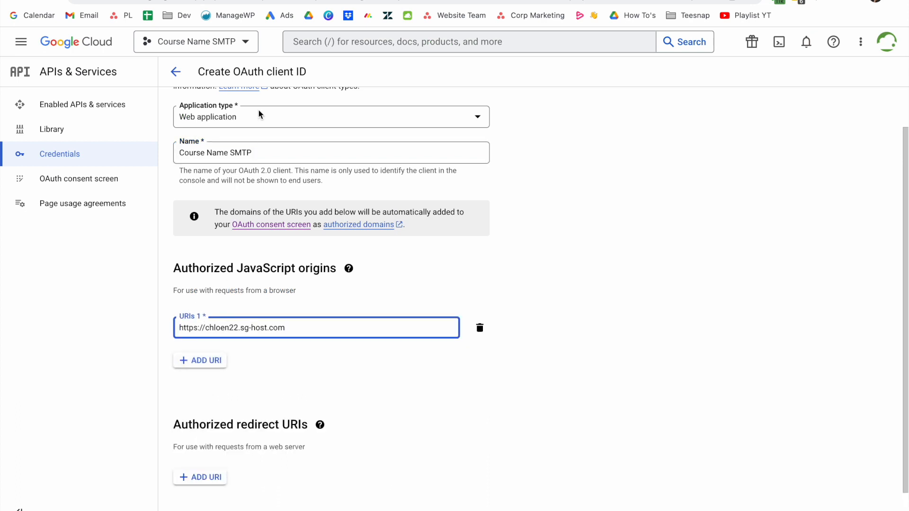
# Add the wizard's WordPress redirect URI as an authorized redirect URI and create the client.
pyautogui.click(265, 1)
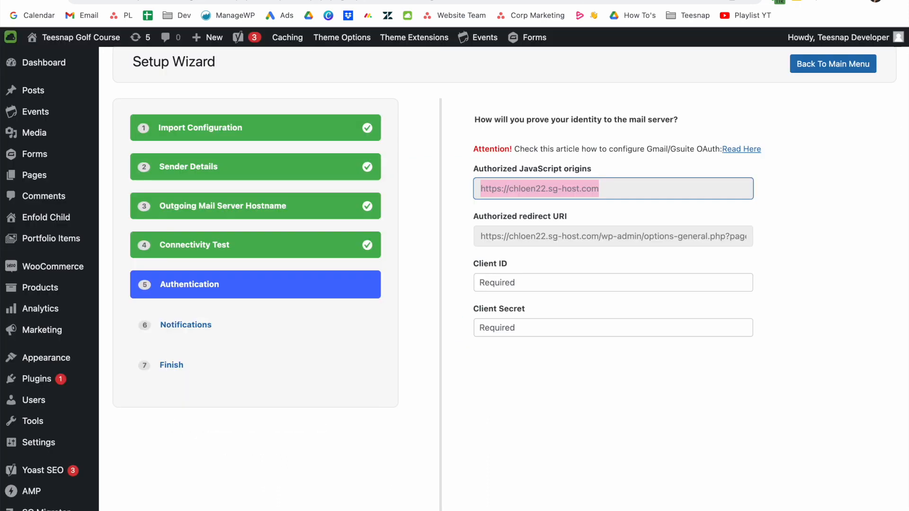
pyautogui.click(551, 236)
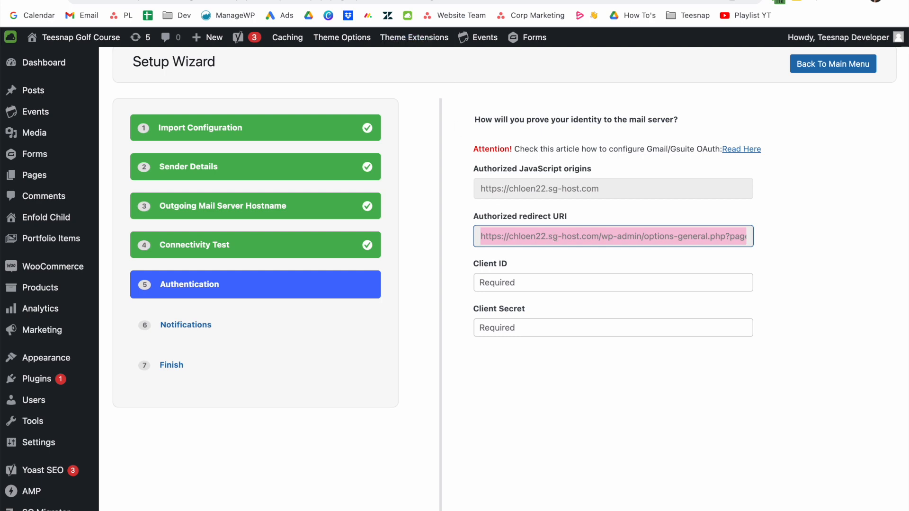
pyautogui.click(374, 0)
pyautogui.scroll(-1, 232, 360)
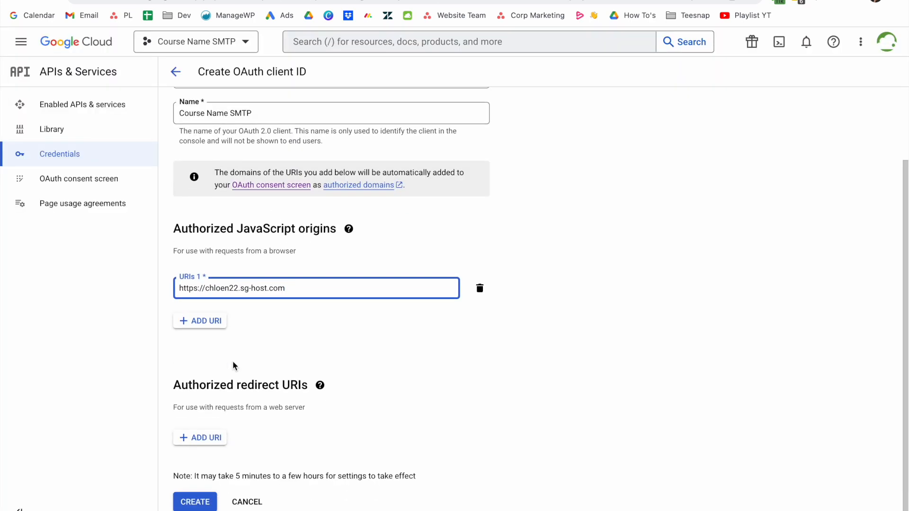
pyautogui.click(202, 436)
pyautogui.write('https://chloen22.sg-host.com/wp-admin/options-general.php?page=postman')
pyautogui.scroll(-1, 248, 432)
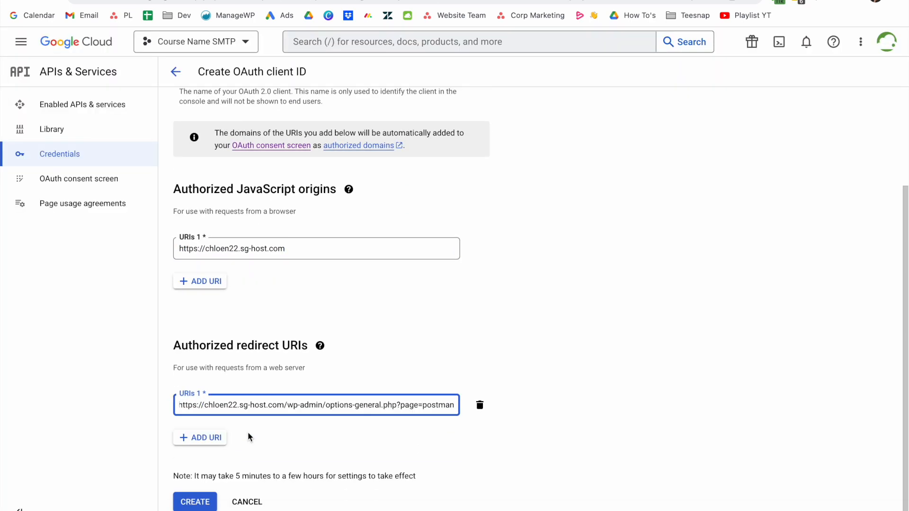
pyautogui.click(208, 503)
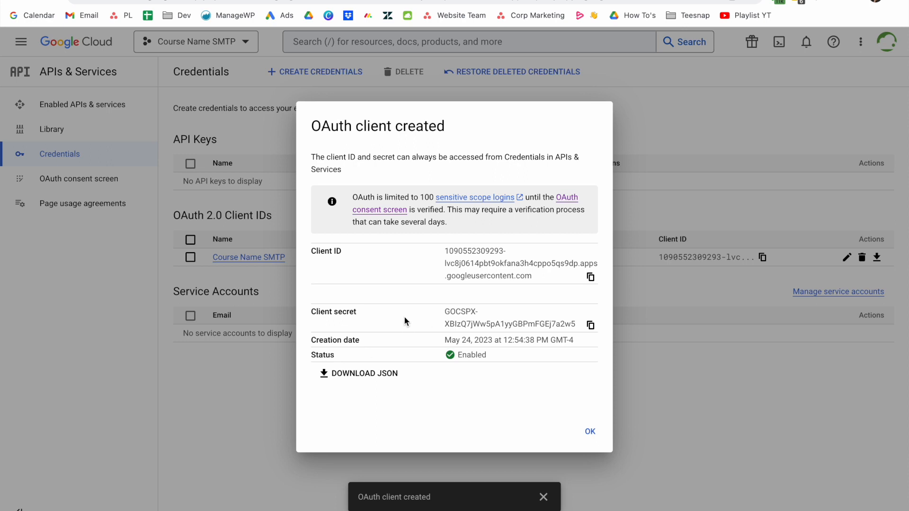
# Copy the Google OAuth client ID and client secret into the wizard's Client ID and Client Secret fields.
pyautogui.click(590, 277)
pyautogui.hotkey('ctrl', 'Tab')
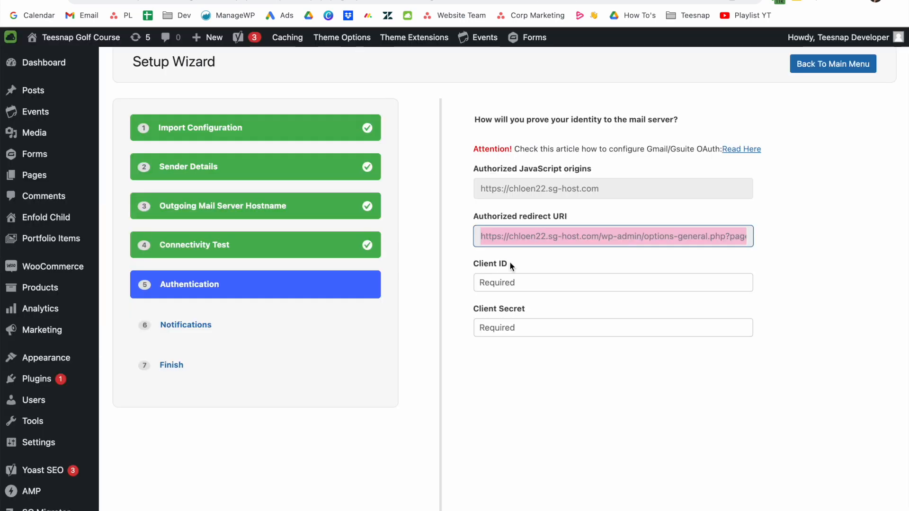
pyautogui.click(507, 281)
pyautogui.press('super+v')
pyautogui.click(429, 1)
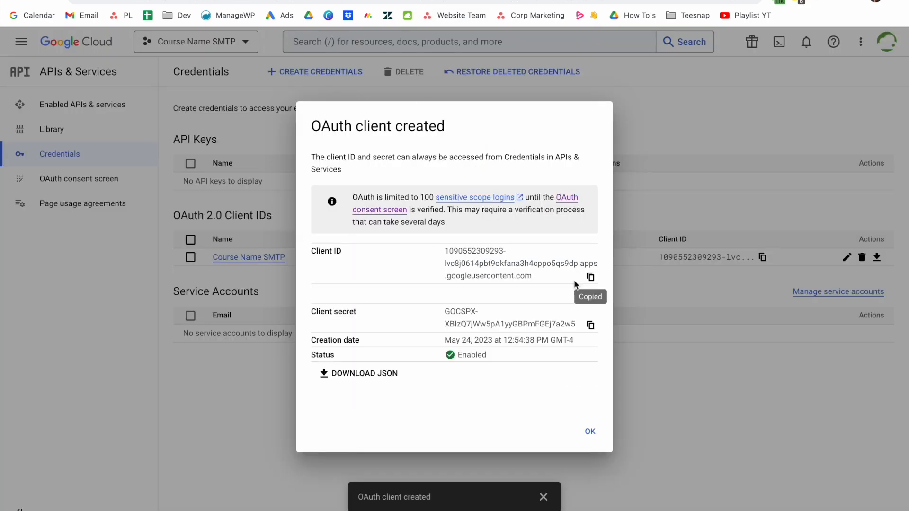
pyautogui.click(590, 325)
pyautogui.hotkey('ctrl', 'Tab')
pyautogui.click(505, 328)
pyautogui.press('super+v')
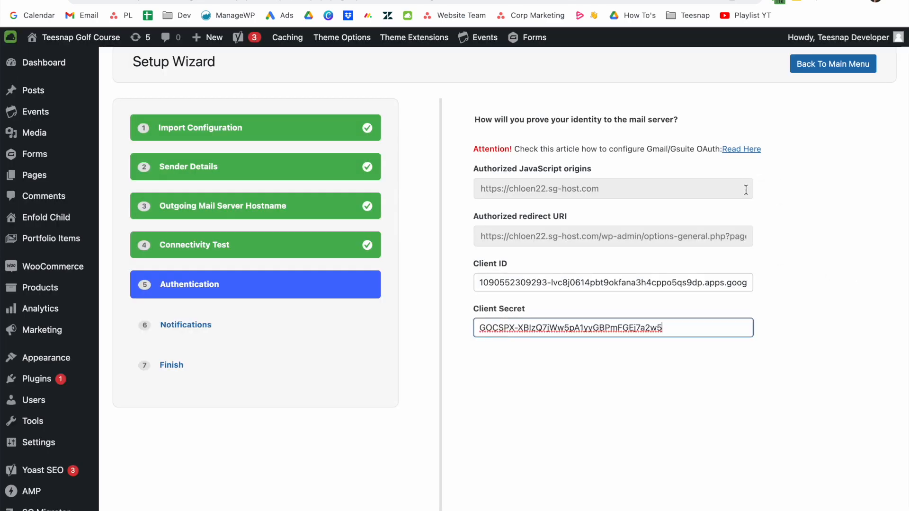
# Step through the notification settings and finish the Post SMTP wizard to save its settings.
pyautogui.scroll(-6, 759, 261)
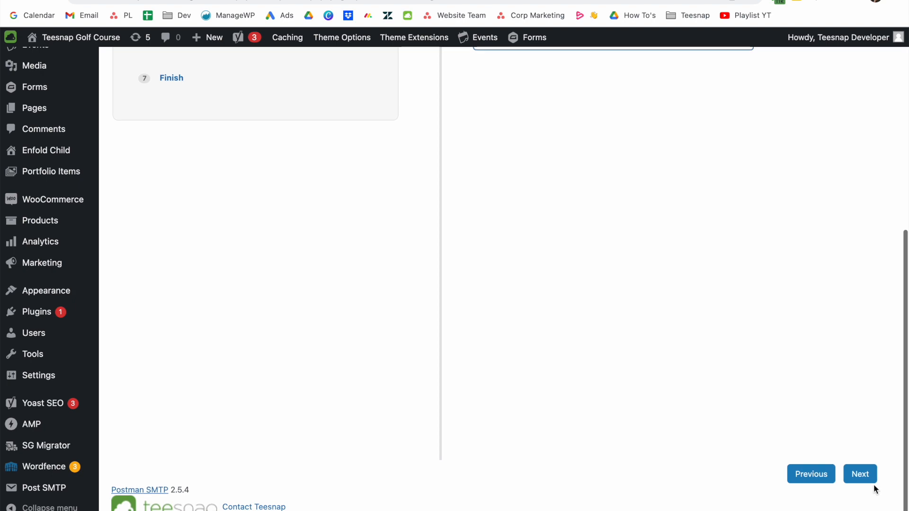
pyautogui.click(861, 474)
pyautogui.scroll(3, 865, 476)
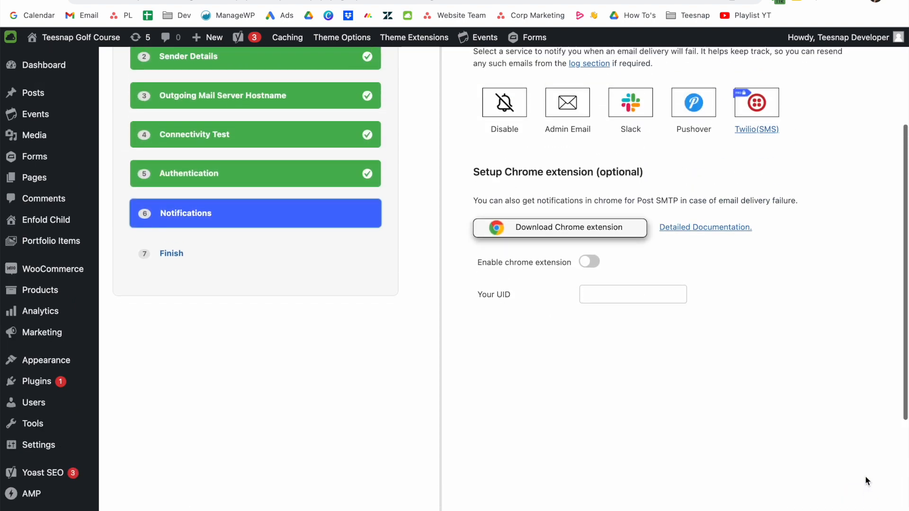
pyautogui.scroll(-4, 865, 476)
pyautogui.click(859, 474)
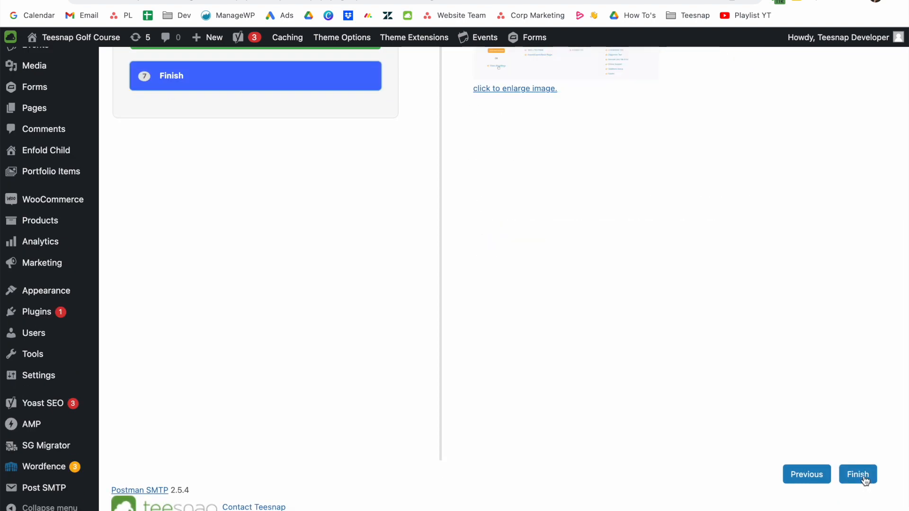
pyautogui.scroll(5, 793, 385)
pyautogui.scroll(3, 794, 386)
pyautogui.scroll(-6, 793, 386)
pyautogui.click(854, 498)
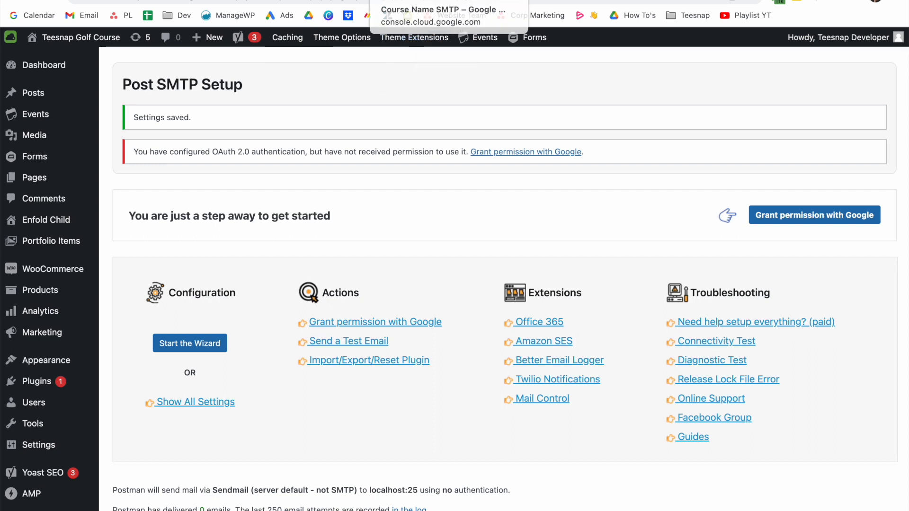
# Dismiss the client summary, search the API Library for 'Gmail', and enable the Gmail API.
pyautogui.click(419, 0)
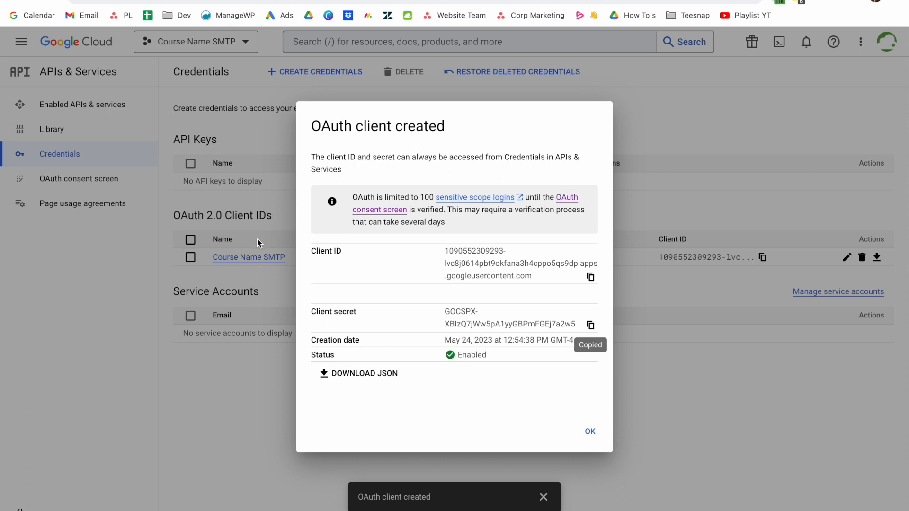
pyautogui.click(223, 382)
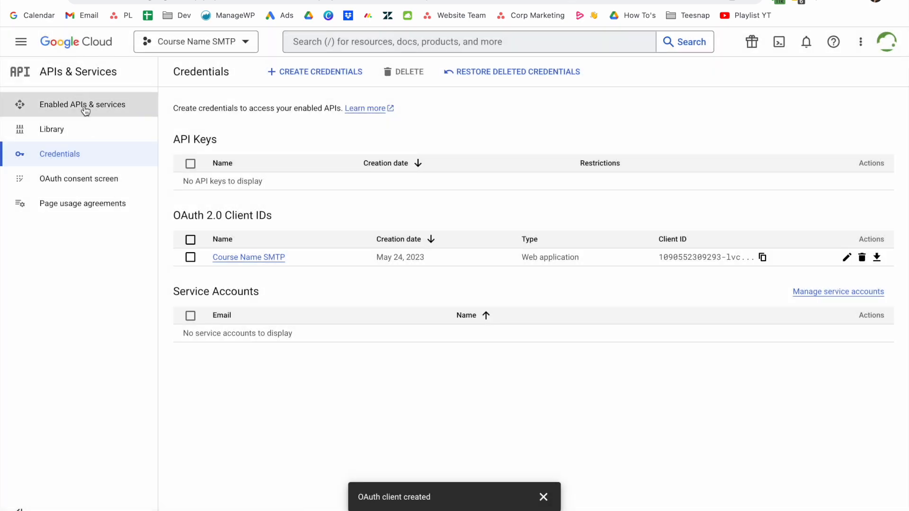
pyautogui.click(70, 108)
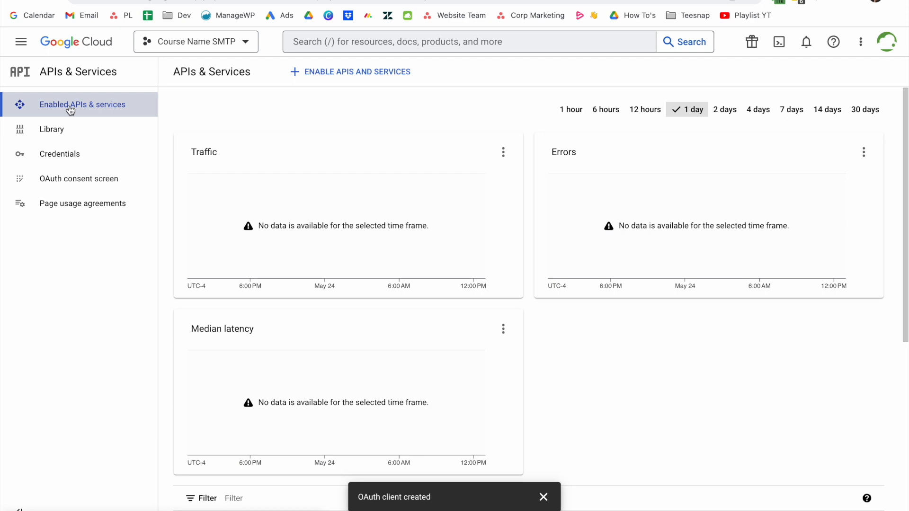
pyautogui.click(325, 78)
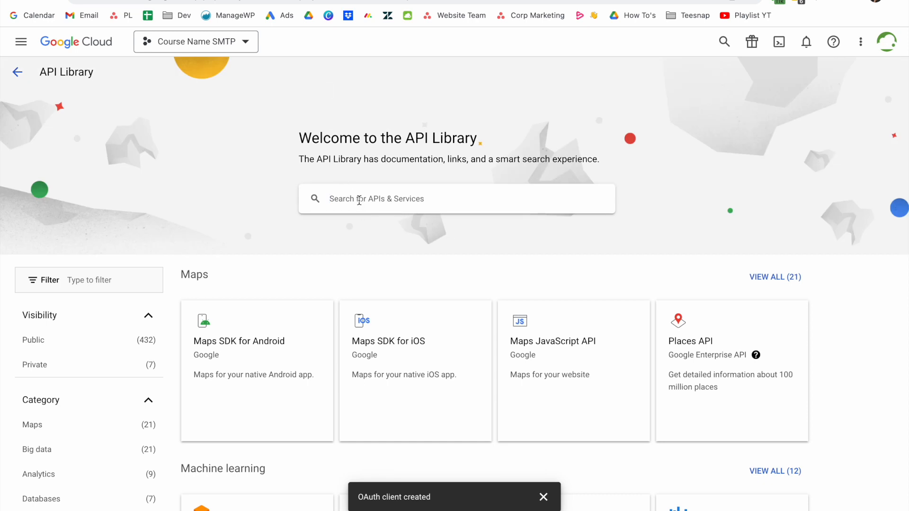
pyautogui.click(361, 198)
pyautogui.write('Gmail')
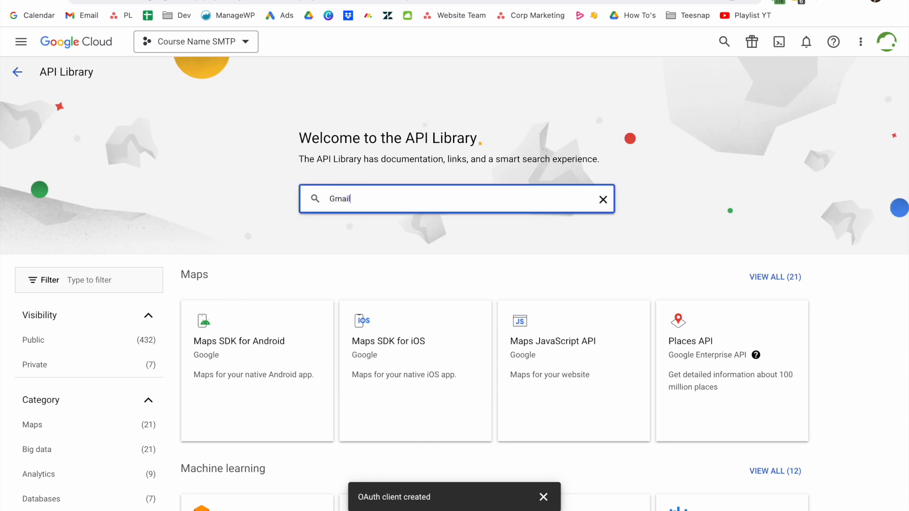
pyautogui.click(361, 218)
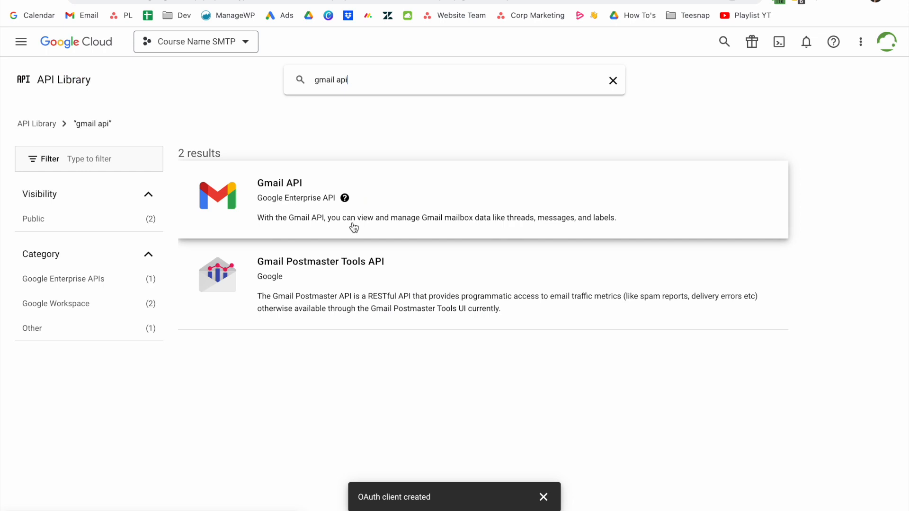
pyautogui.click(283, 194)
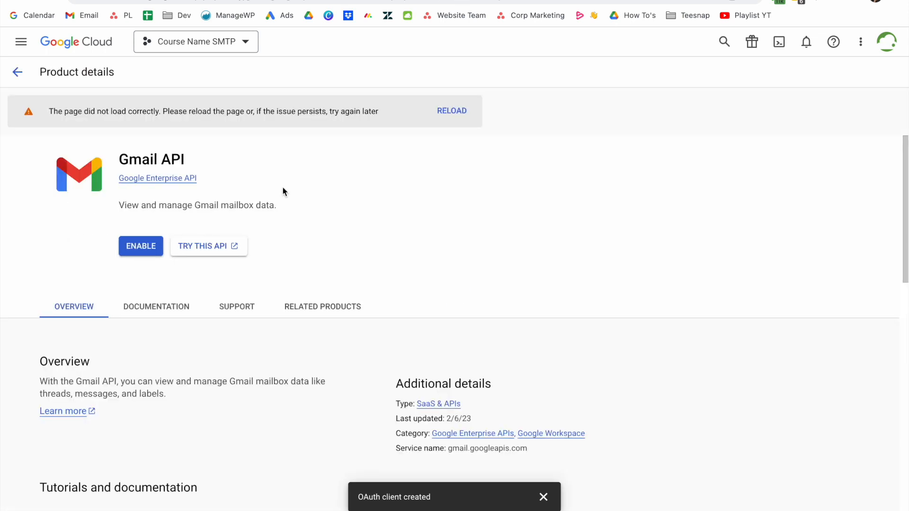
pyautogui.click(136, 246)
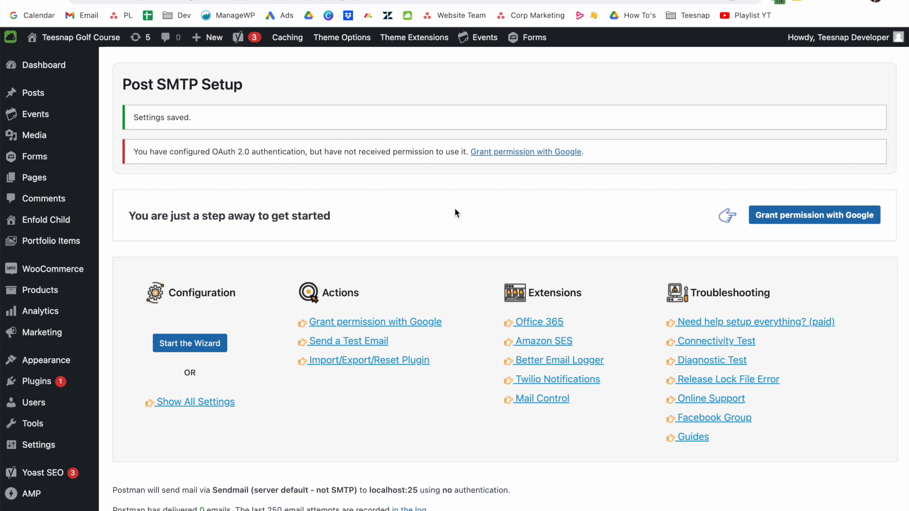
# Grant Post SMTP permission with Google using the admin account and allow Gmail sending access.
pyautogui.click(805, 218)
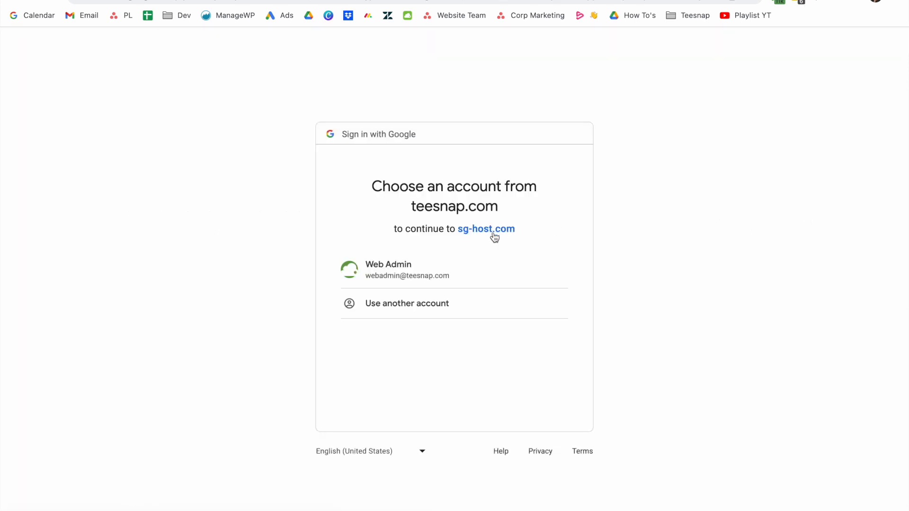
pyautogui.click(464, 271)
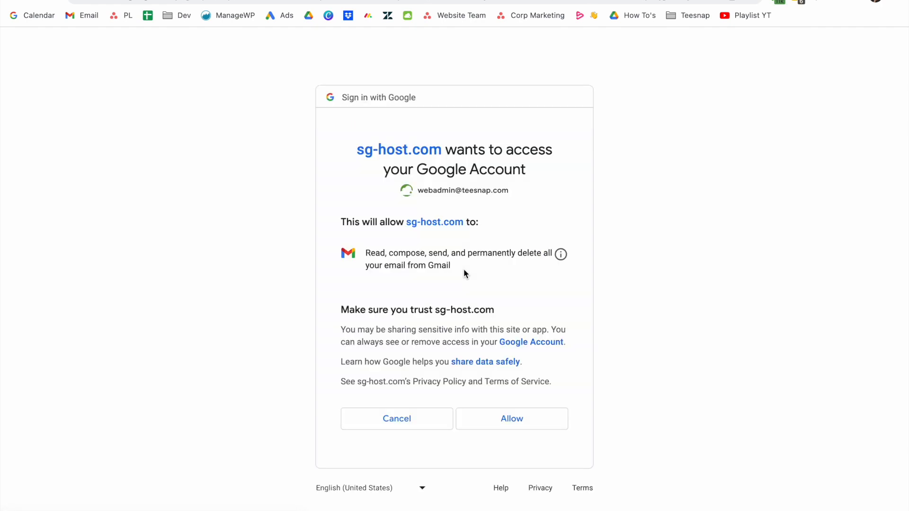
pyautogui.click(517, 419)
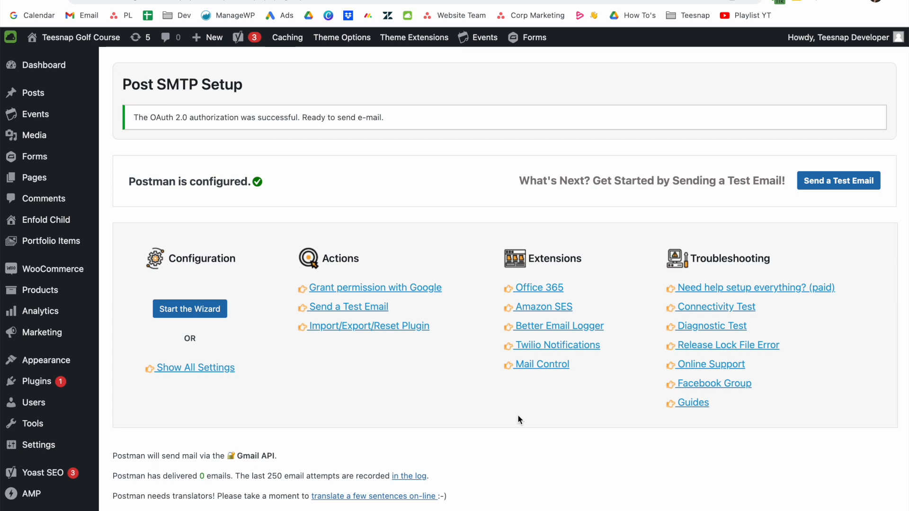
# Send a Post SMTP test email to the saved recipient address and confirm it was delivered.
pyautogui.click(355, 311)
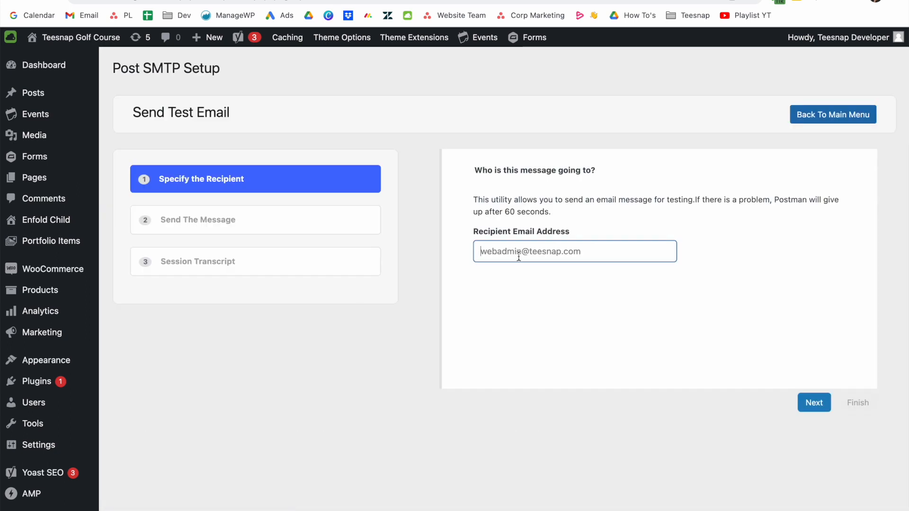
pyautogui.tripleClick(619, 252)
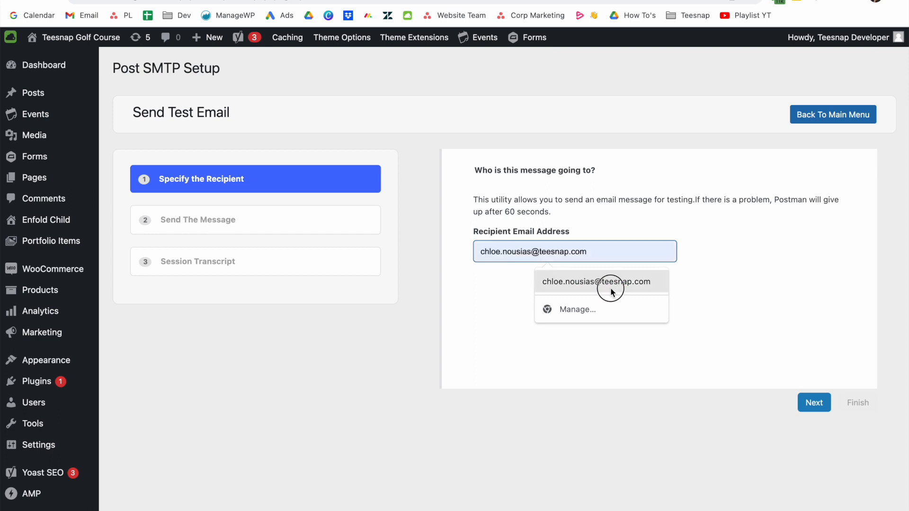
pyautogui.click(608, 284)
pyautogui.click(812, 402)
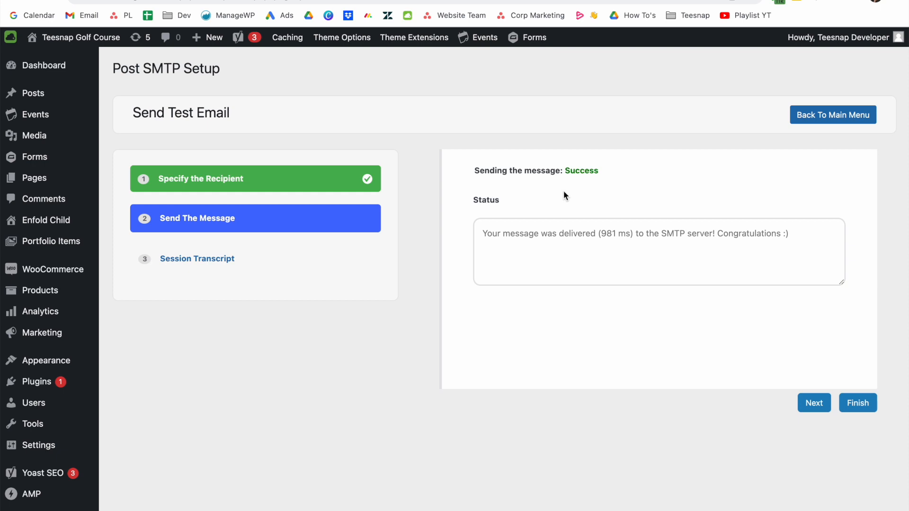
pyautogui.scroll(-1, 563, 191)
pyautogui.scroll(1, 563, 190)
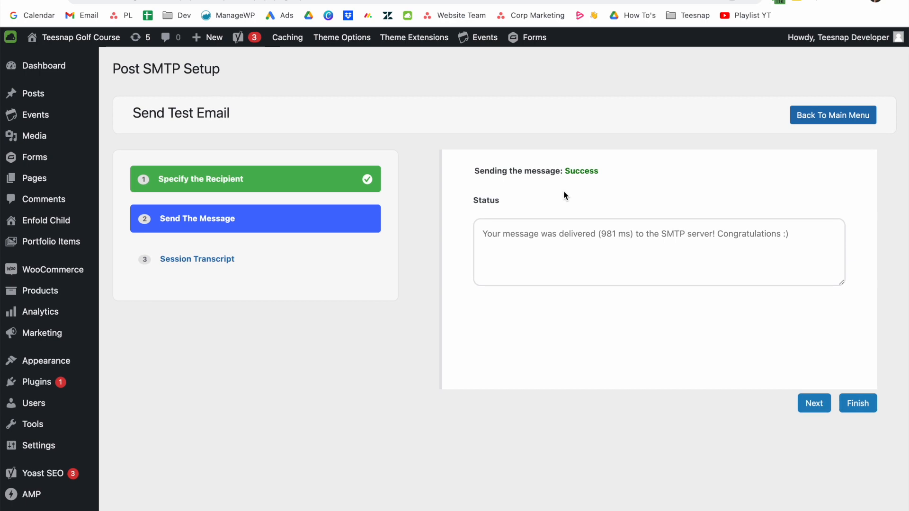
pyautogui.scroll(-1, 562, 147)
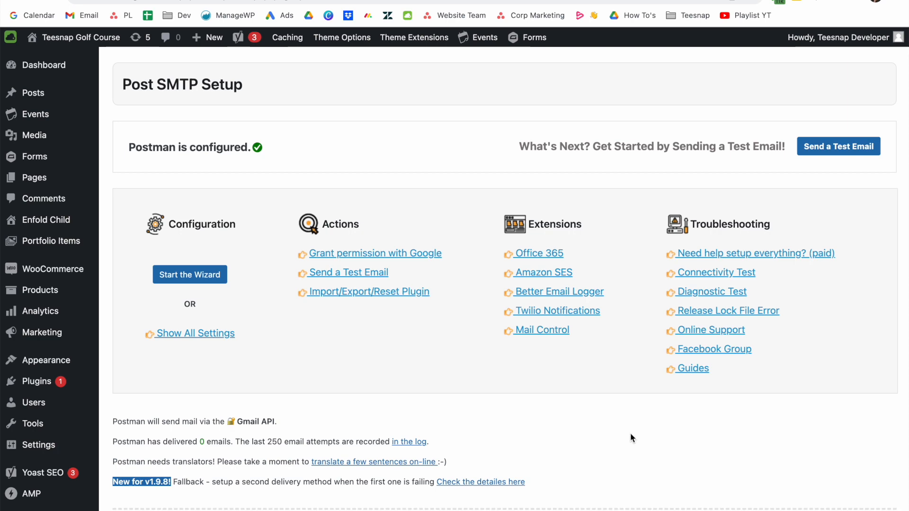
# Open the Post SMTP Email Log from the sidebar to view the delivered test message.
pyautogui.scroll(-2, 630, 433)
pyautogui.scroll(1, 629, 432)
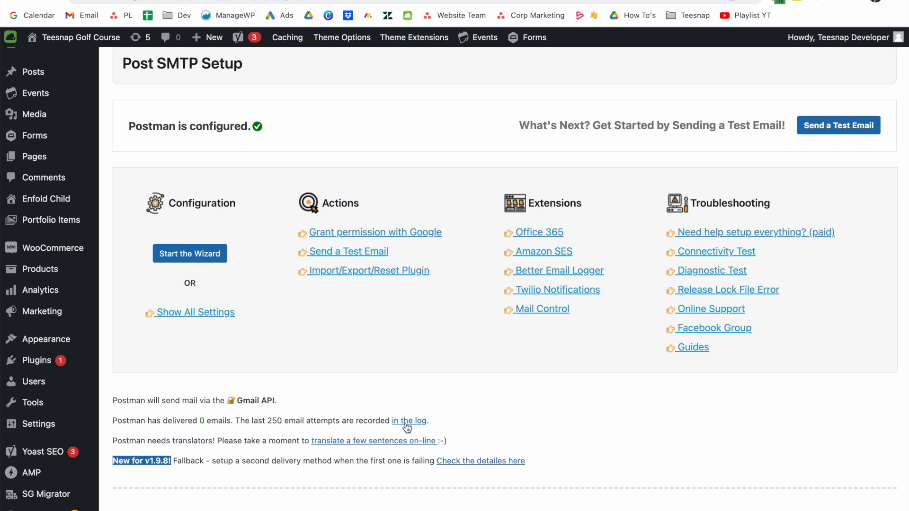
pyautogui.scroll(-4, 406, 426)
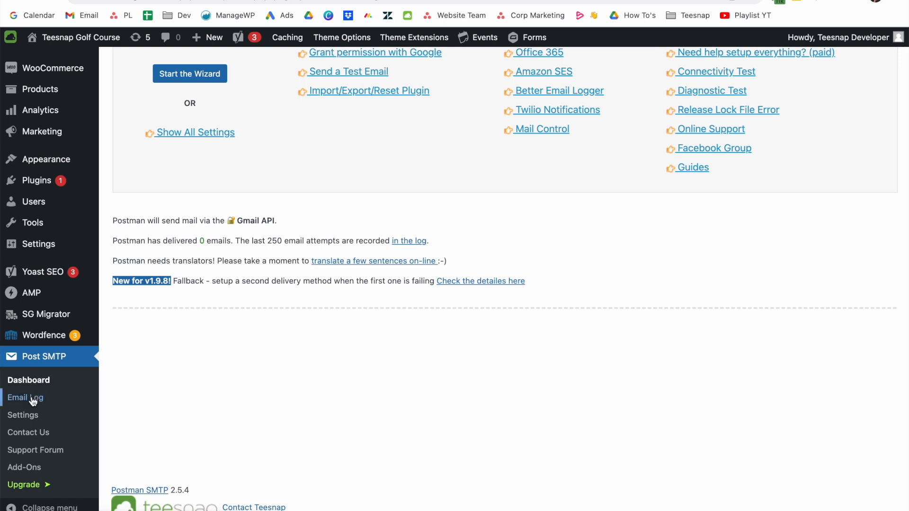
pyautogui.click(32, 399)
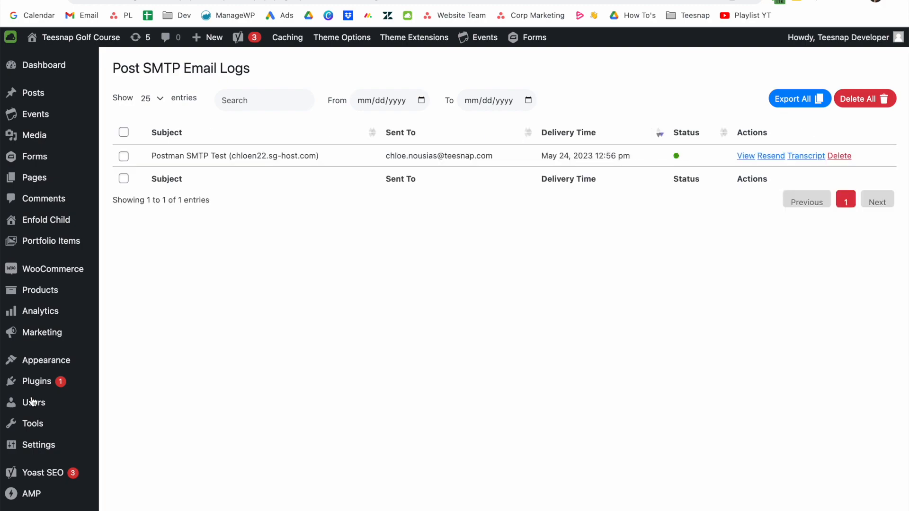